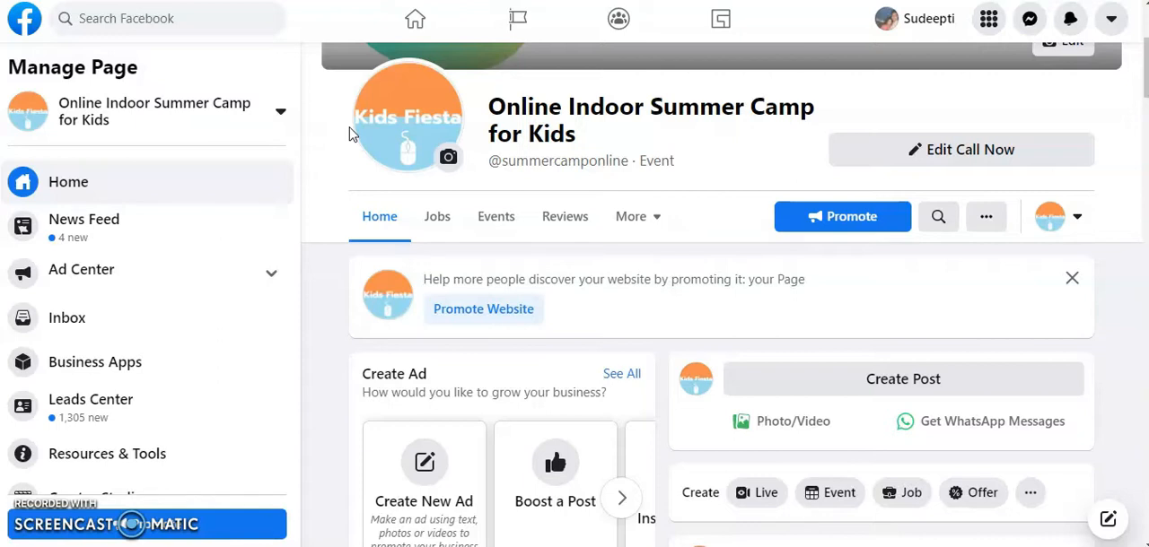
scroll(697, 292, down, 3)
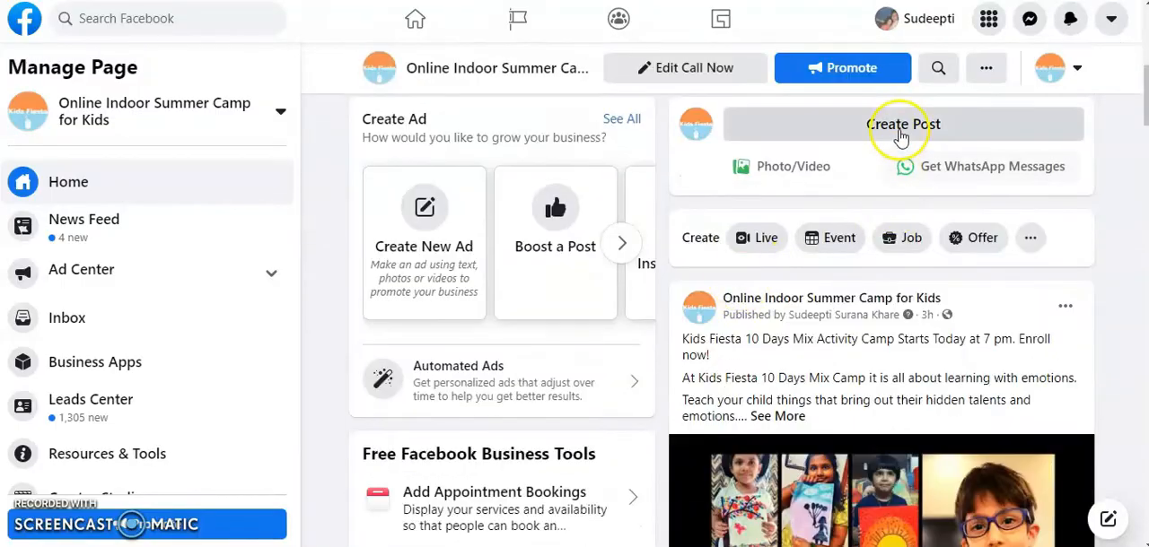
click(902, 131)
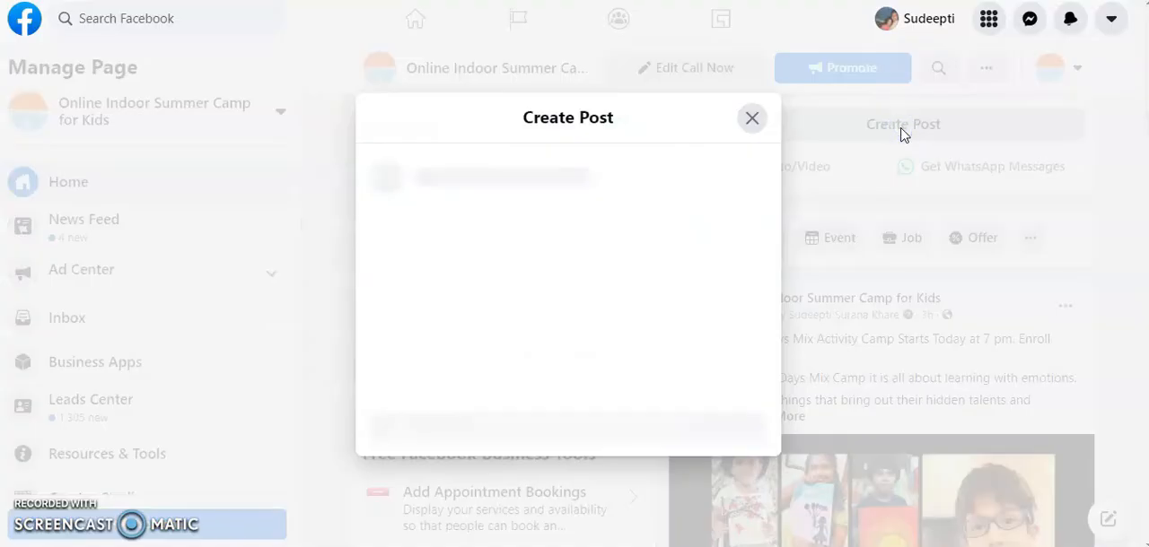
click(470, 203)
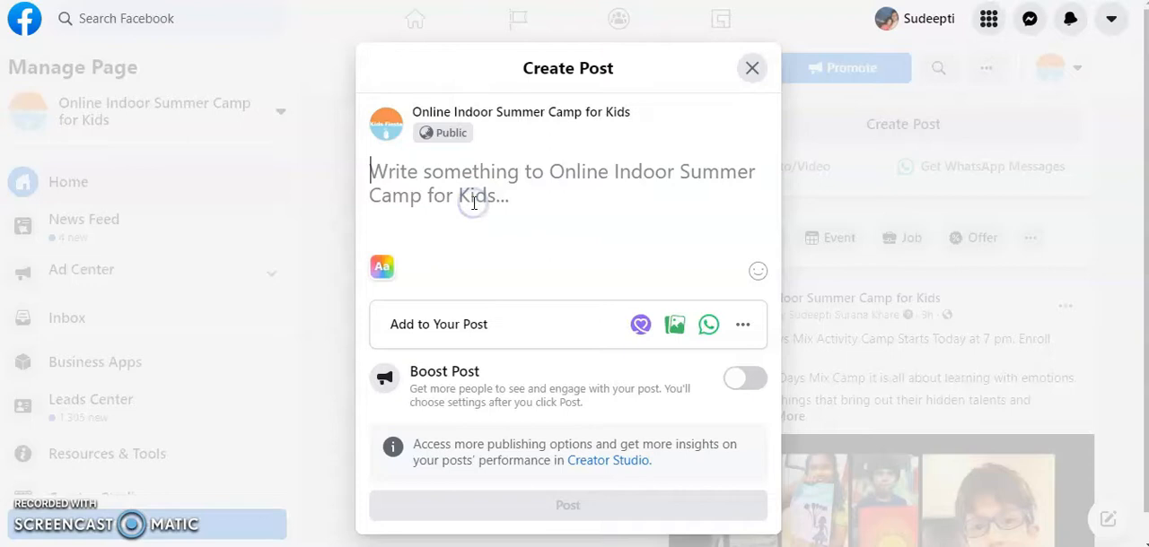
text(make you)
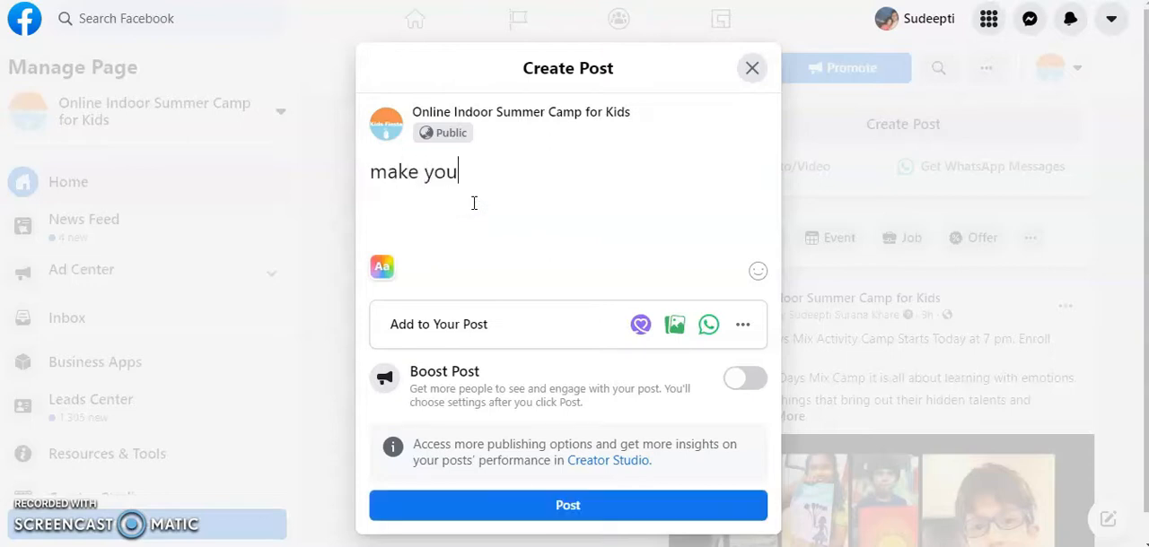
key(BackSpace)
text(r update)
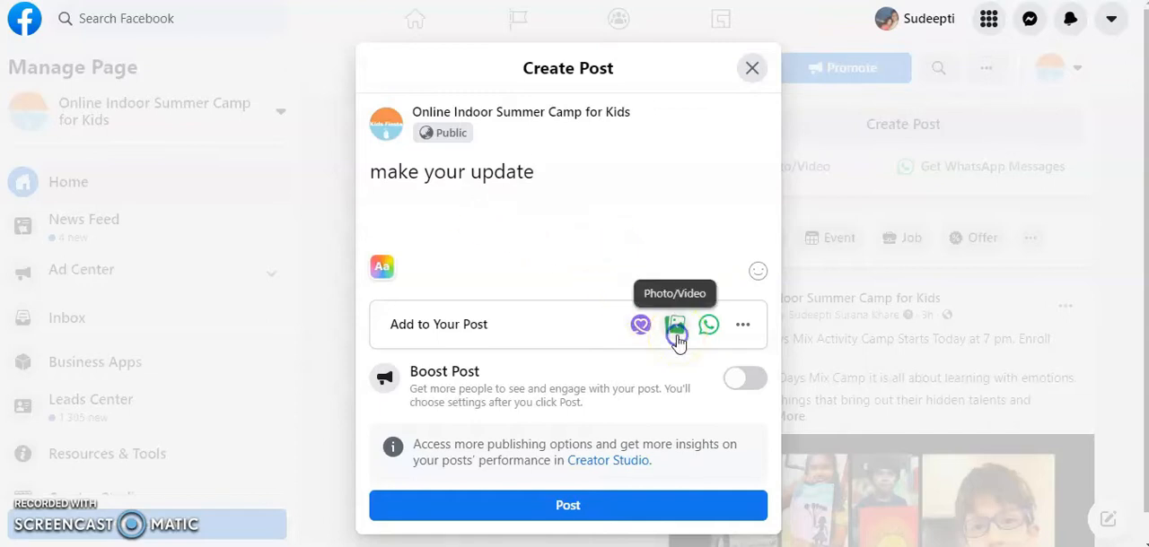
click(677, 338)
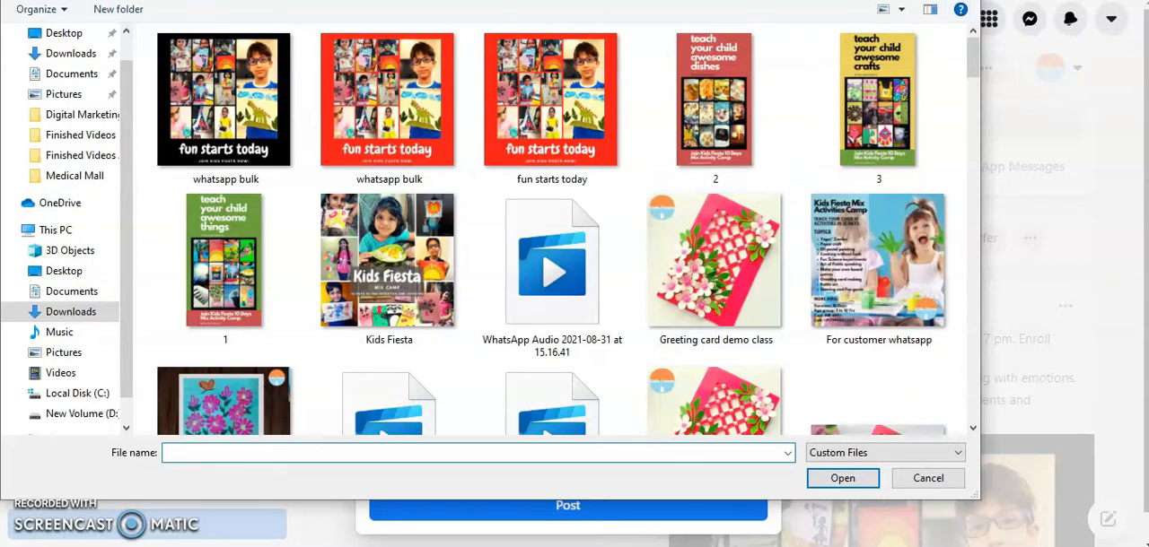
key(Escape)
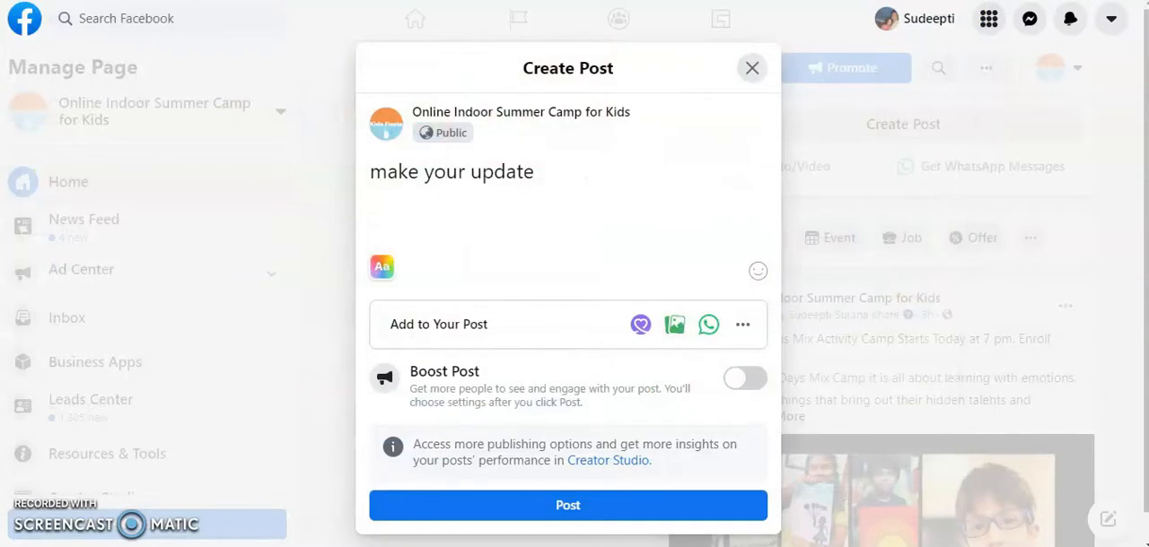
click(754, 72)
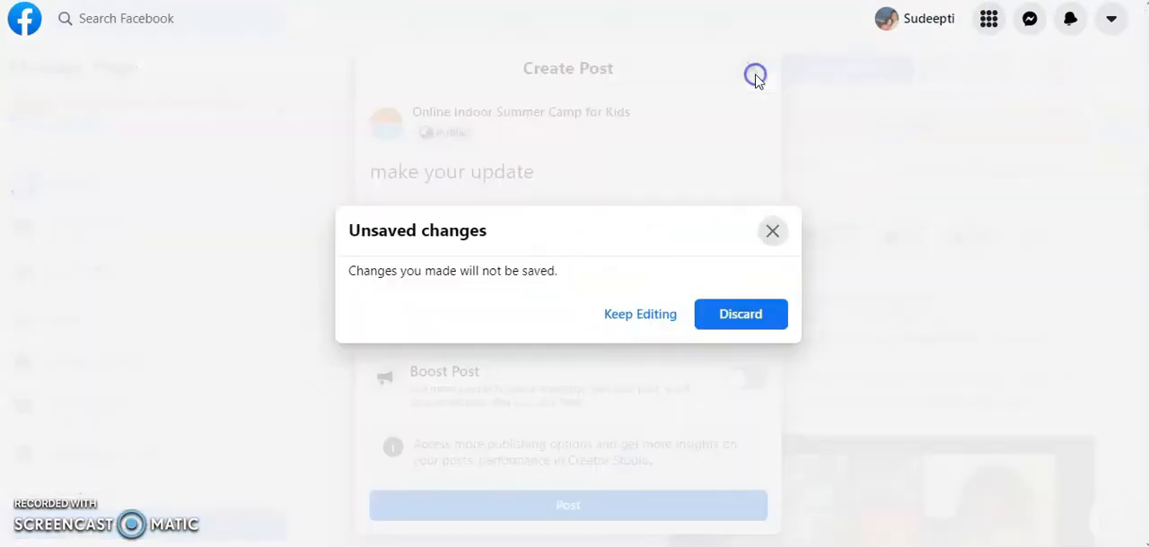
click(740, 316)
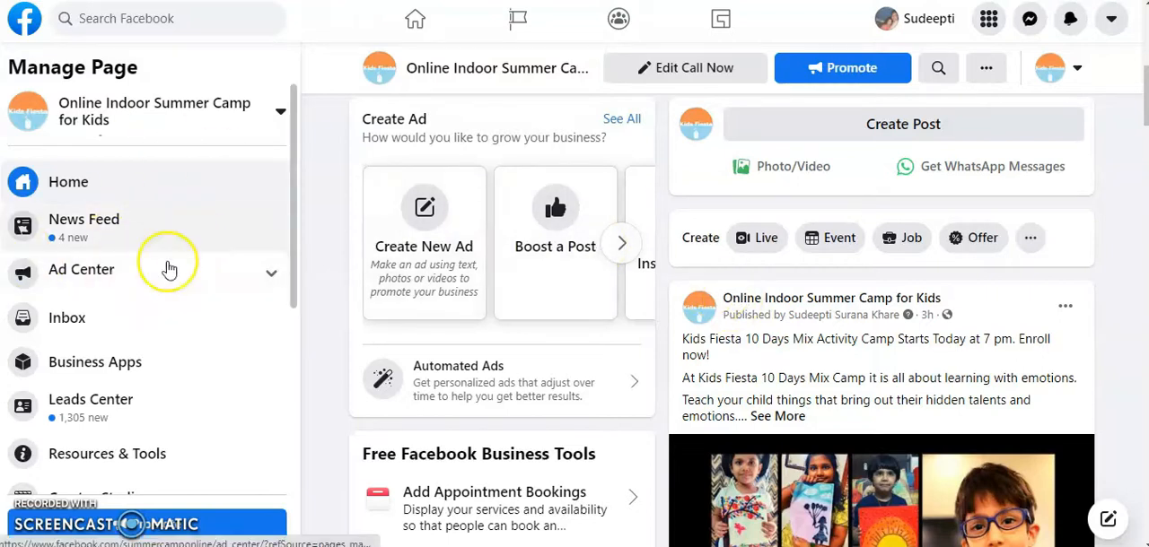
Open Creator Studio from the page's management options
scroll(150, 338, down, 1)
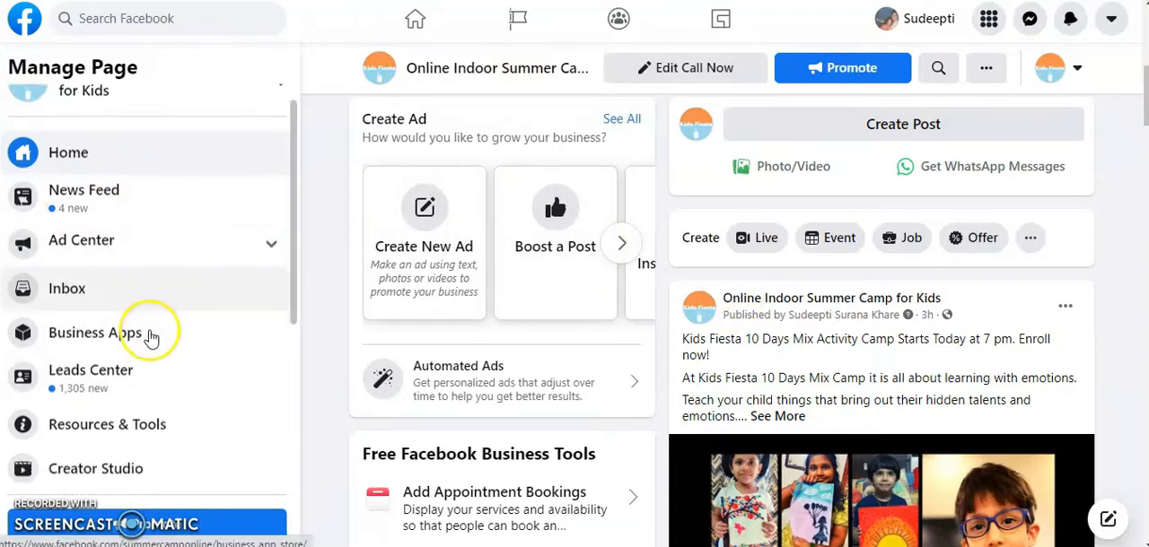
scroll(151, 337, down, 3)
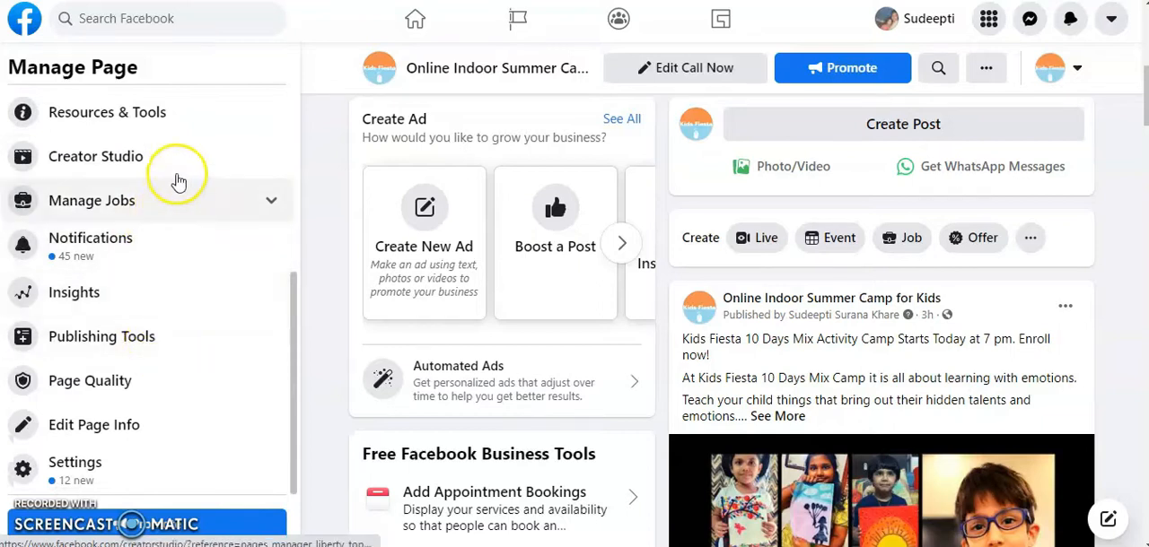
click(190, 152)
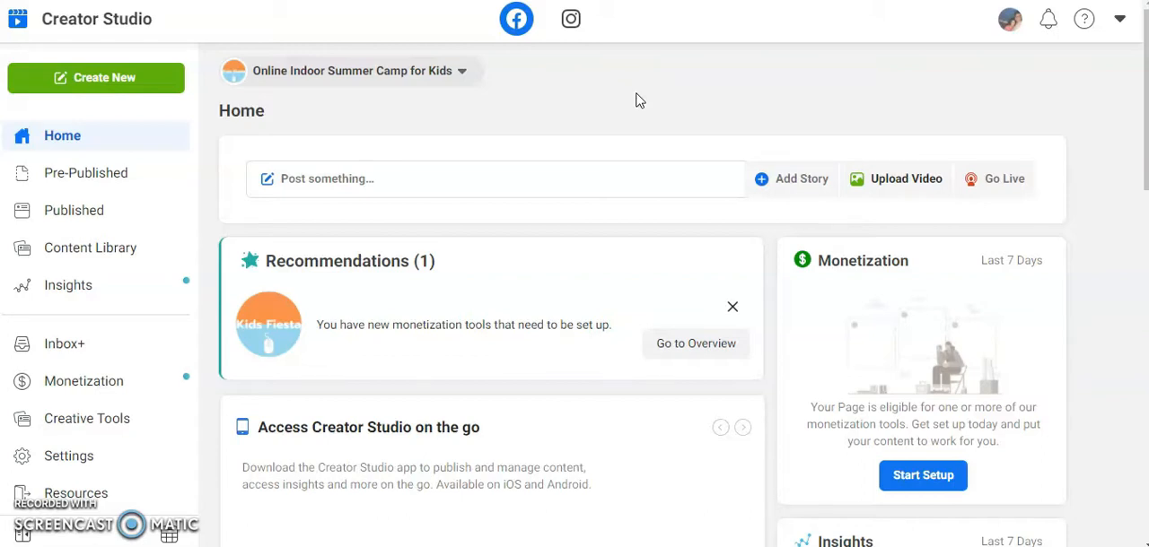
View the Instagram content library in Creator Studio and return to the Facebook home view
click(573, 26)
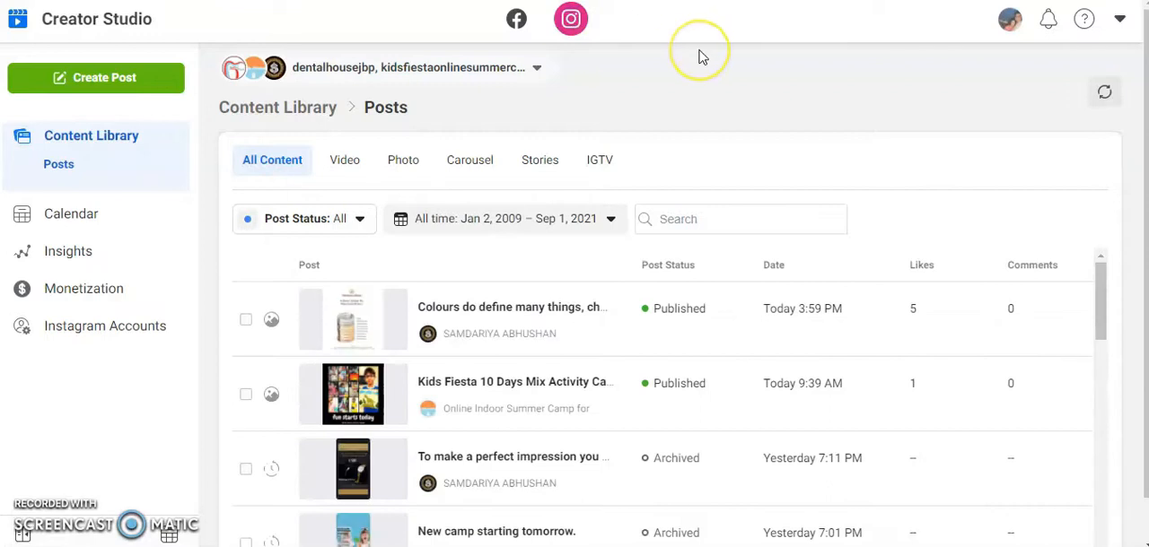
click(516, 21)
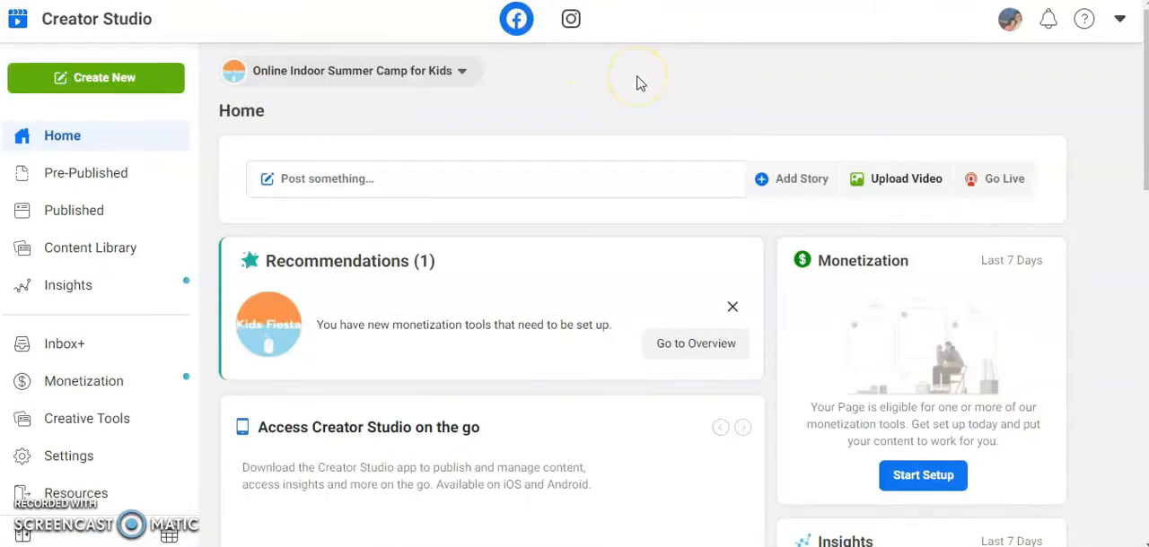
click(571, 20)
click(517, 19)
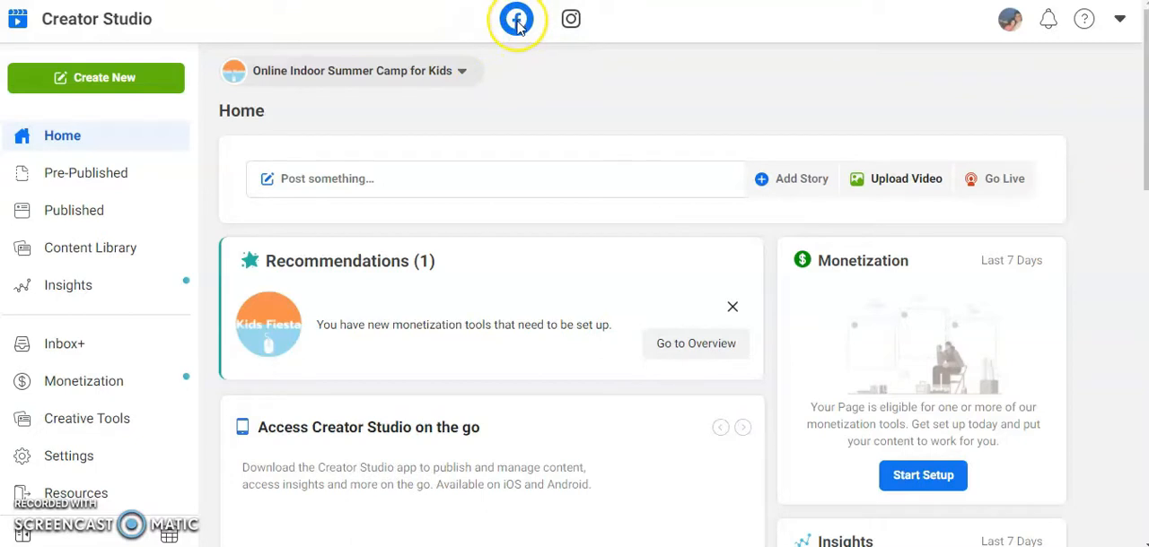
click(552, 68)
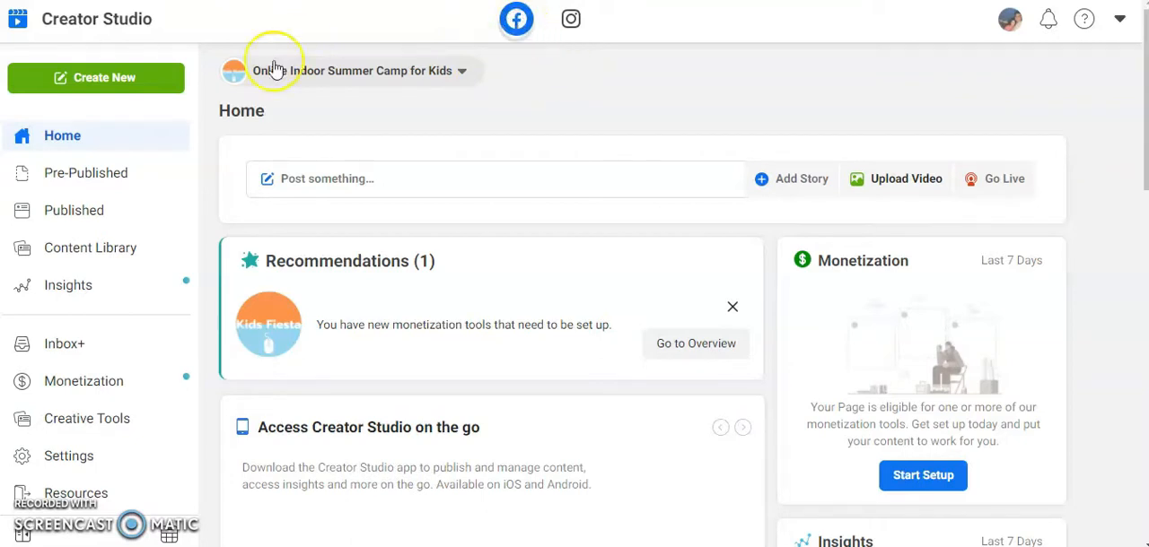
Look through the pages available in the page chooser and close it without changing the selection
click(443, 81)
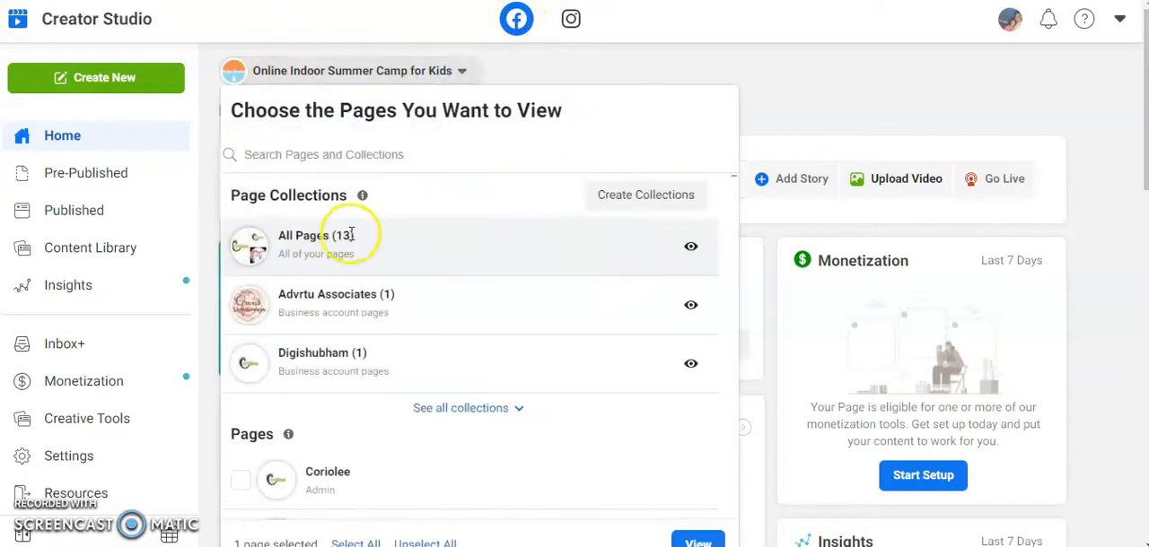
scroll(371, 476, down, 3)
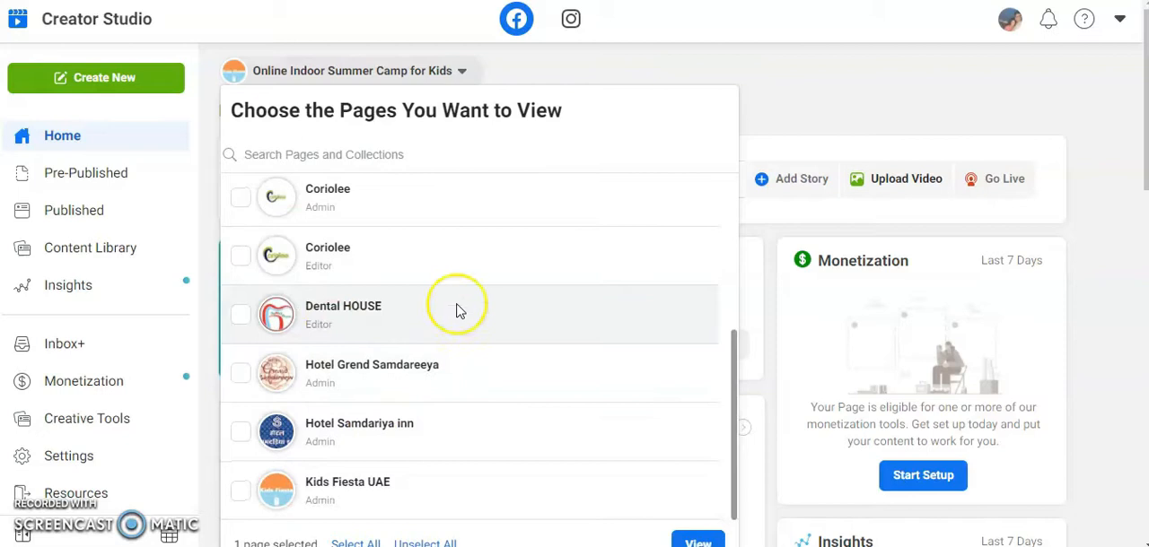
scroll(456, 313, up, 4)
click(546, 81)
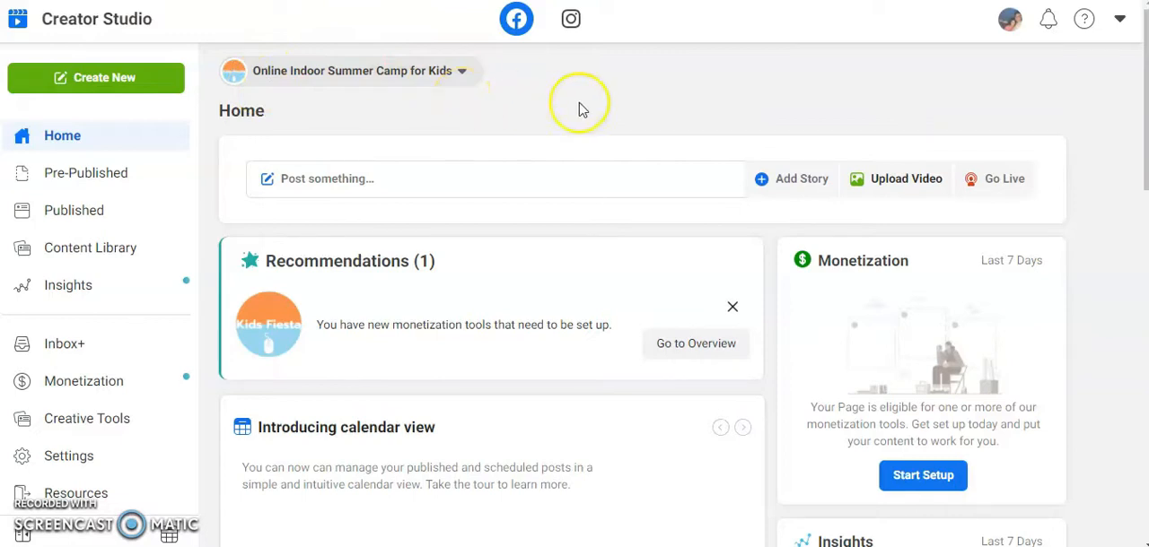
Create a new Facebook post with the text "Awesome art created by kids in our camp."
click(117, 90)
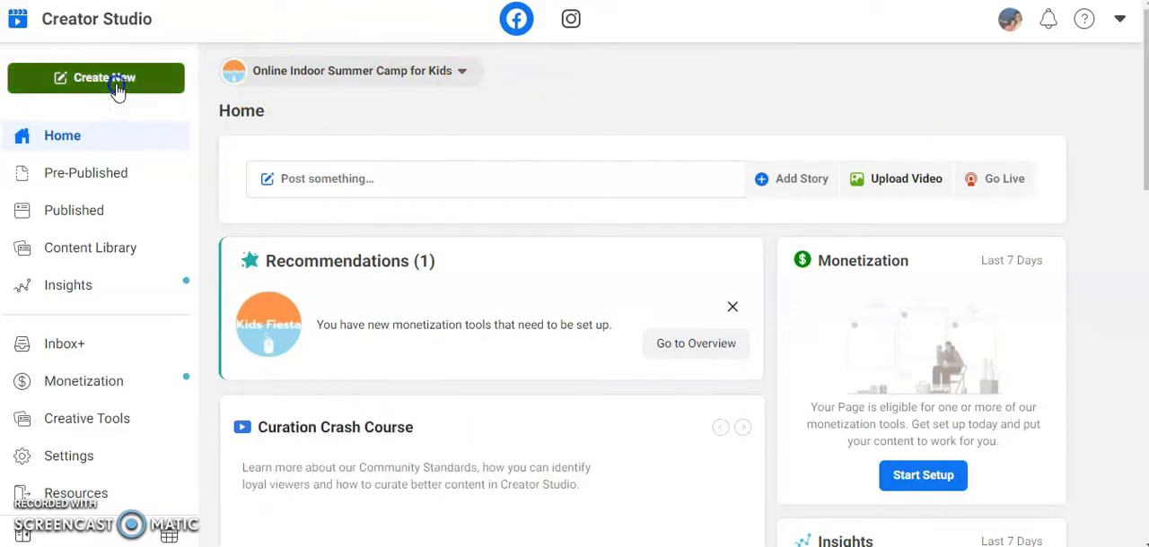
click(128, 126)
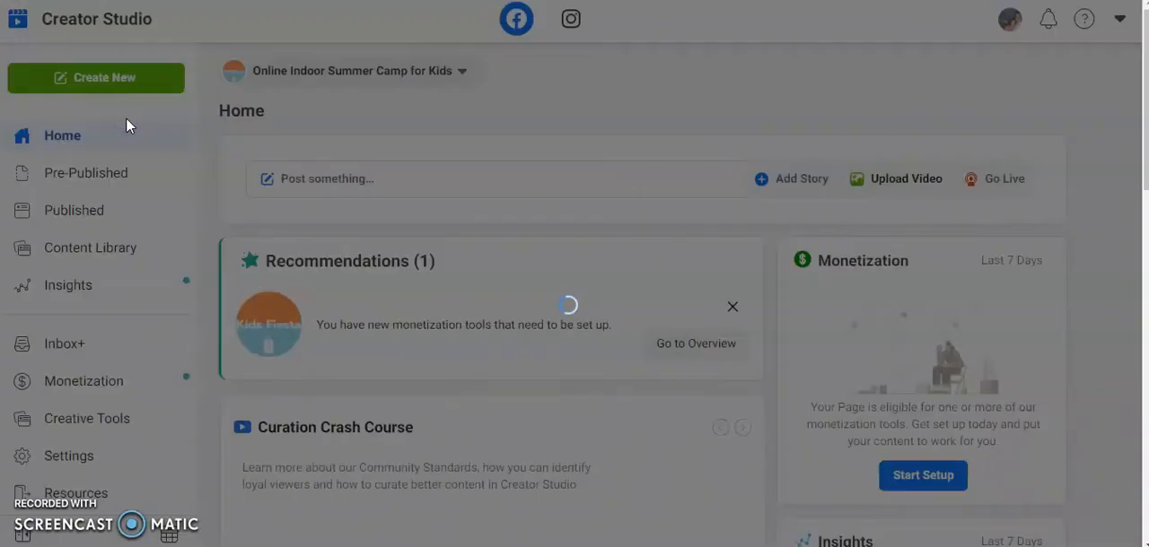
click(125, 124)
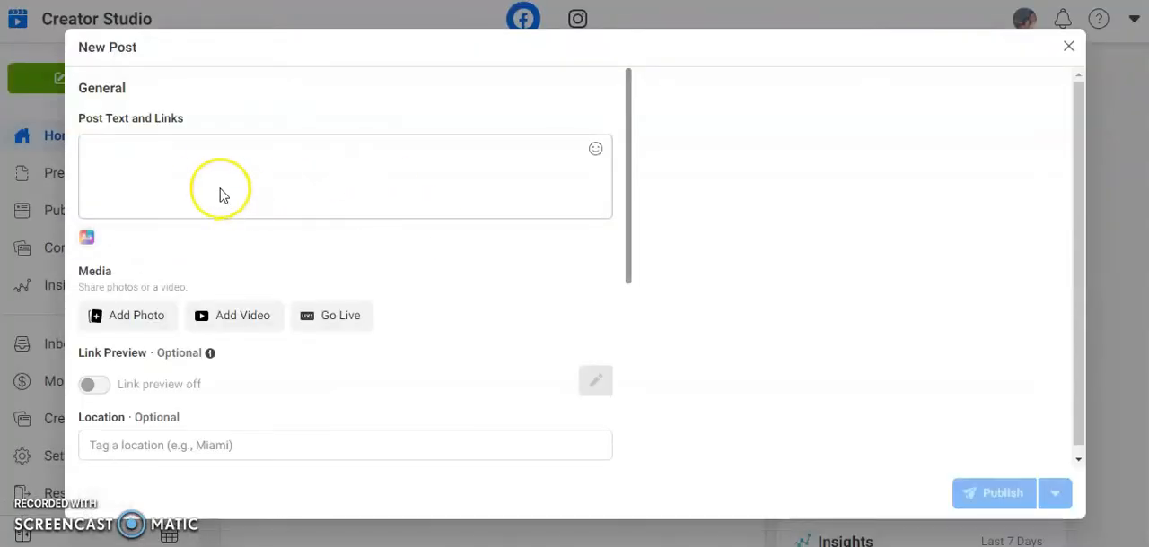
click(199, 172)
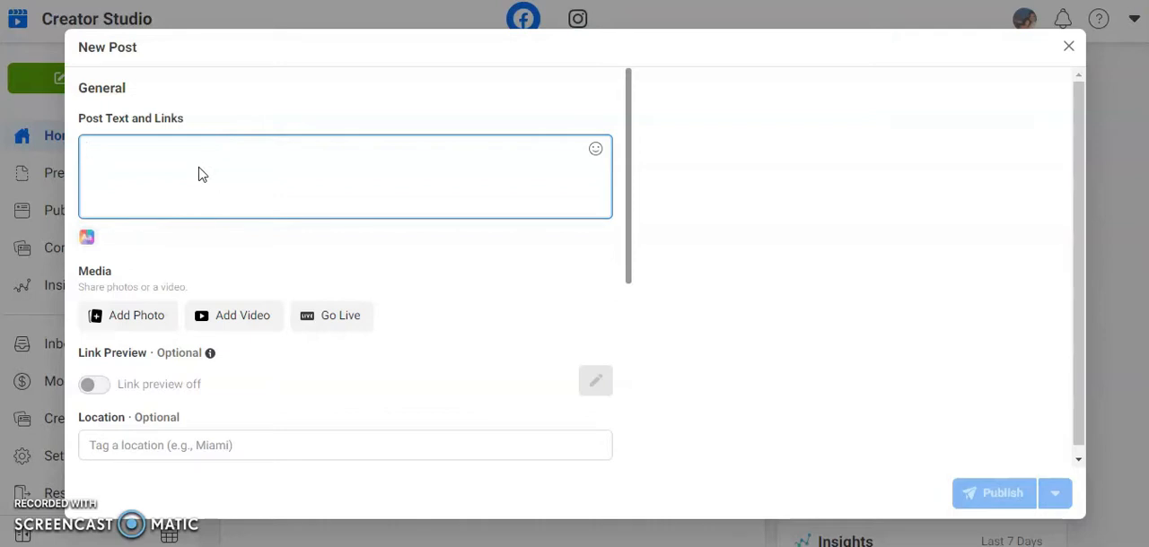
text(Awesome art crea)
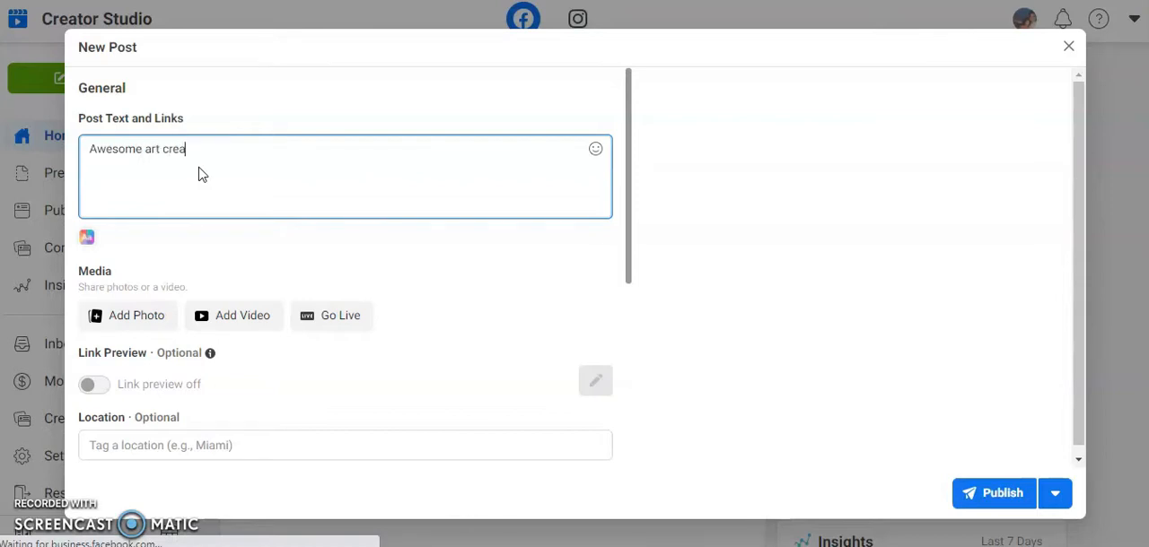
text(ted b)
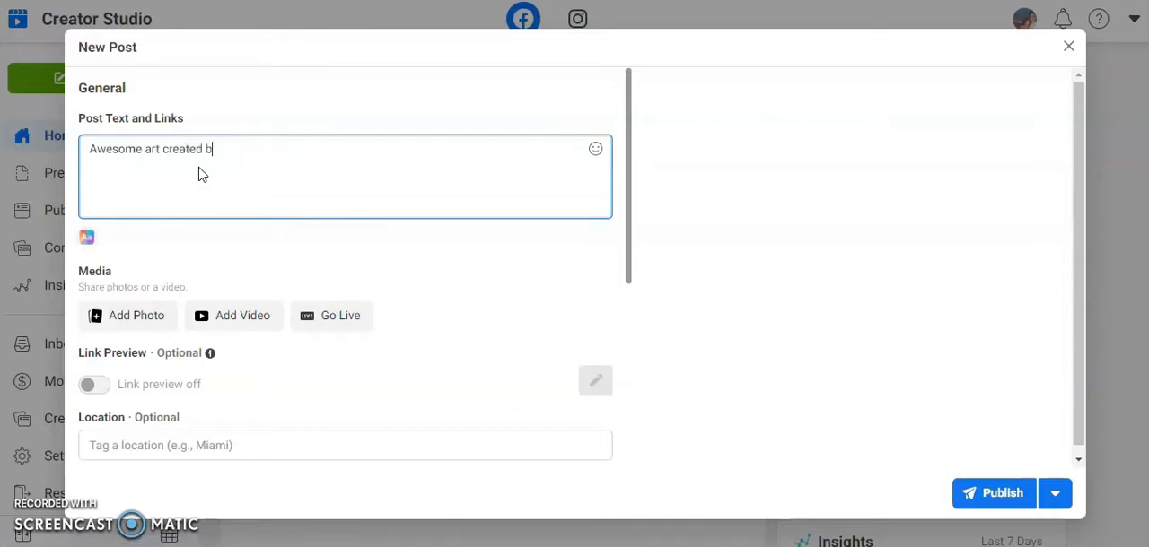
text(y kids in our camp.)
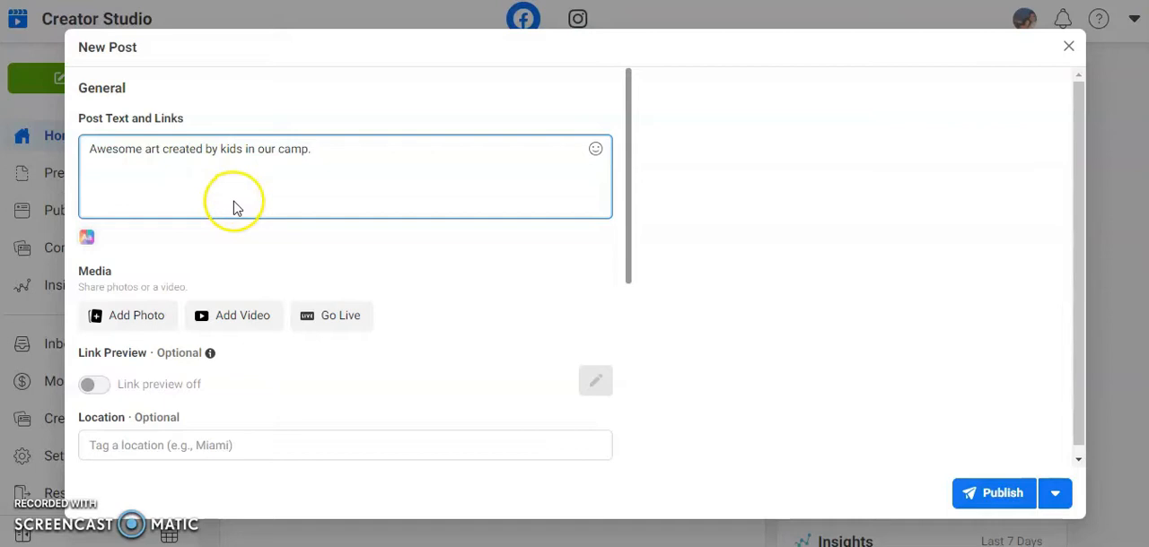
Attach a 1080 x 1080 photo of colourful artwork from the Downloads folder to the post
click(133, 315)
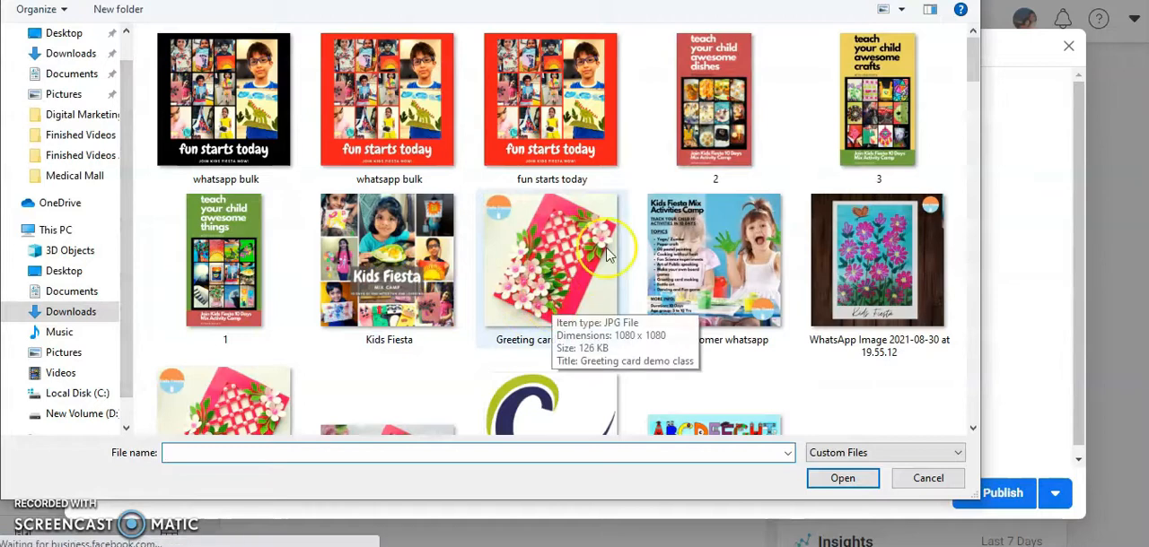
scroll(375, 304, down, 3)
scroll(375, 304, up, 1)
double_click(377, 308)
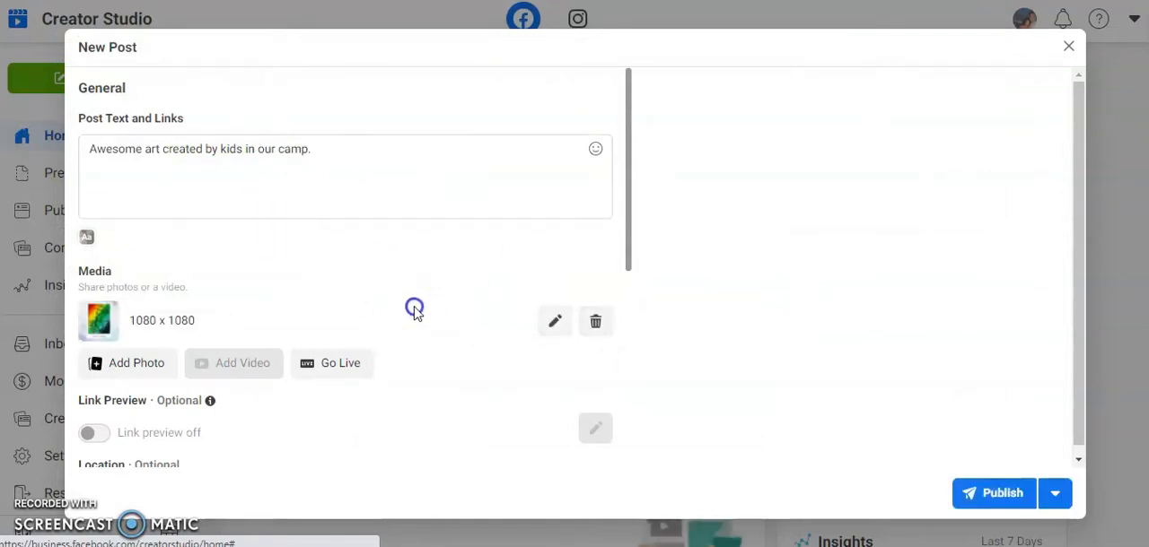
click(805, 277)
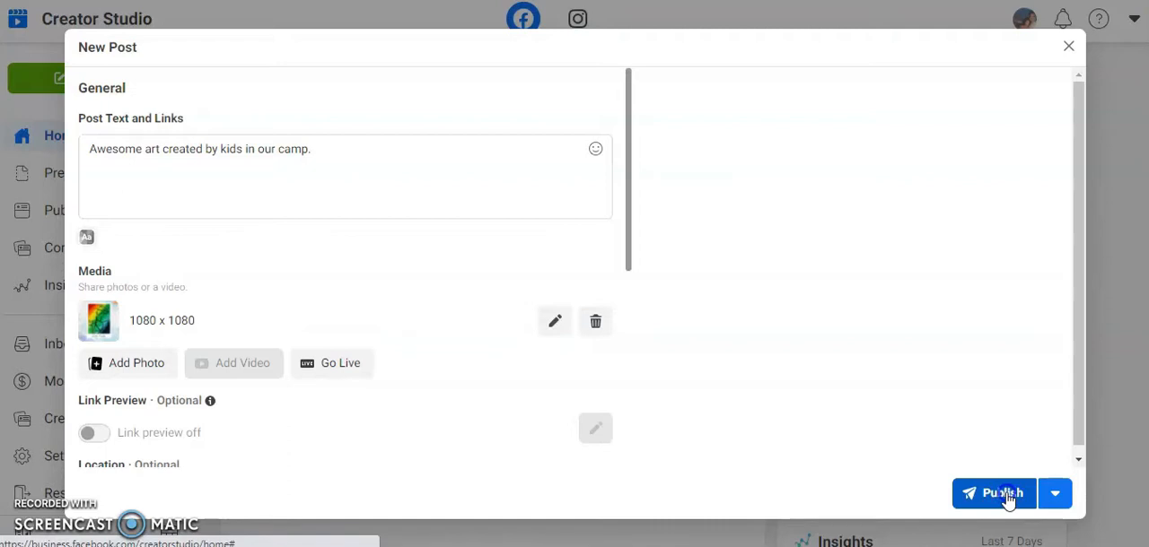
Set the post's schedule to Sep 2, 2021 at 07:00 PM and save the date and time
click(1057, 497)
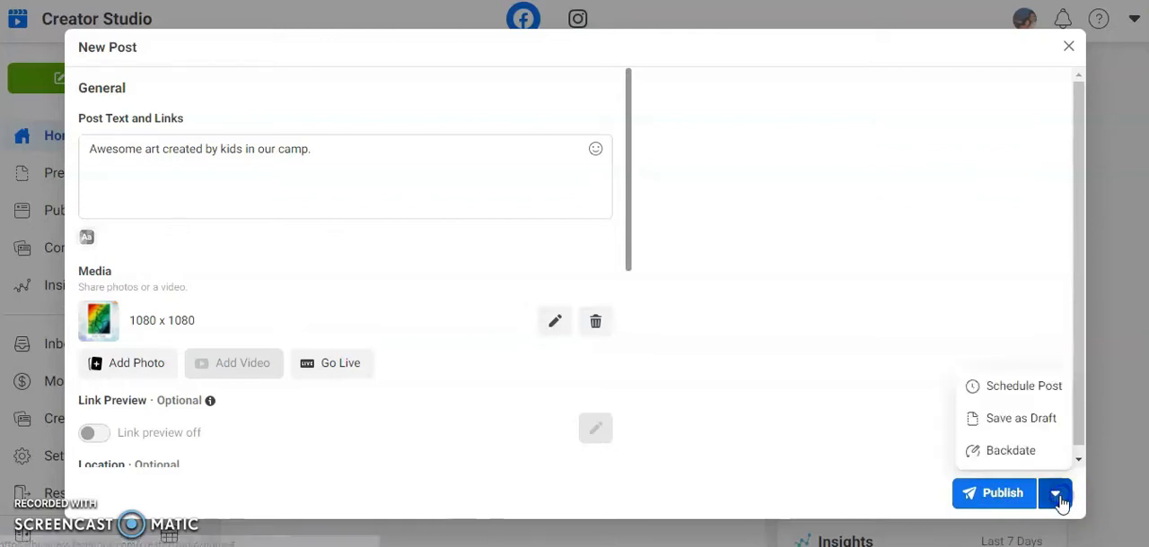
click(1017, 403)
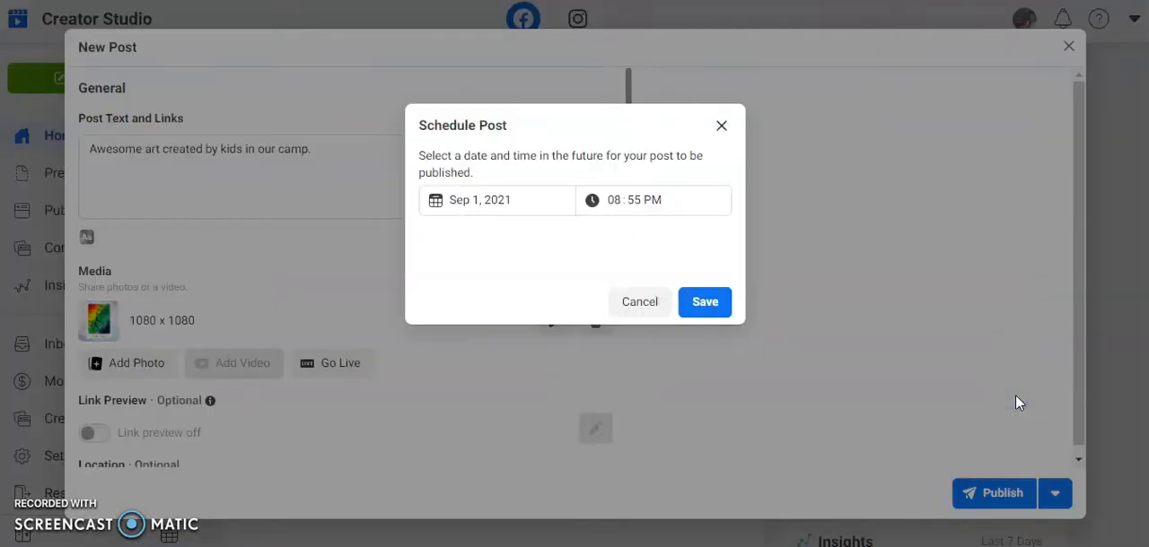
click(480, 200)
click(554, 288)
click(619, 205)
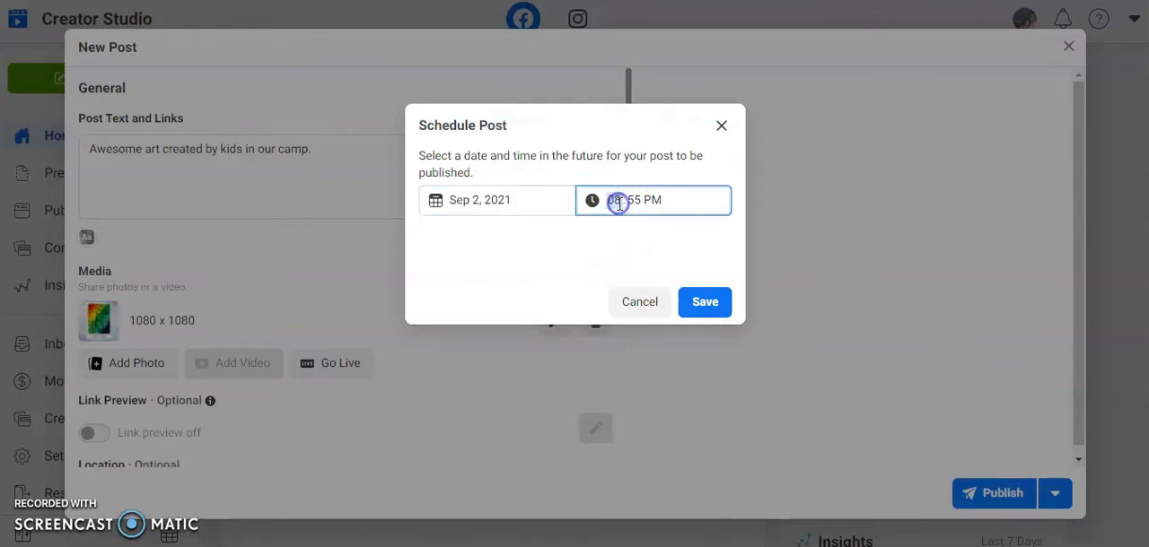
text(7)
click(629, 198)
text(22)
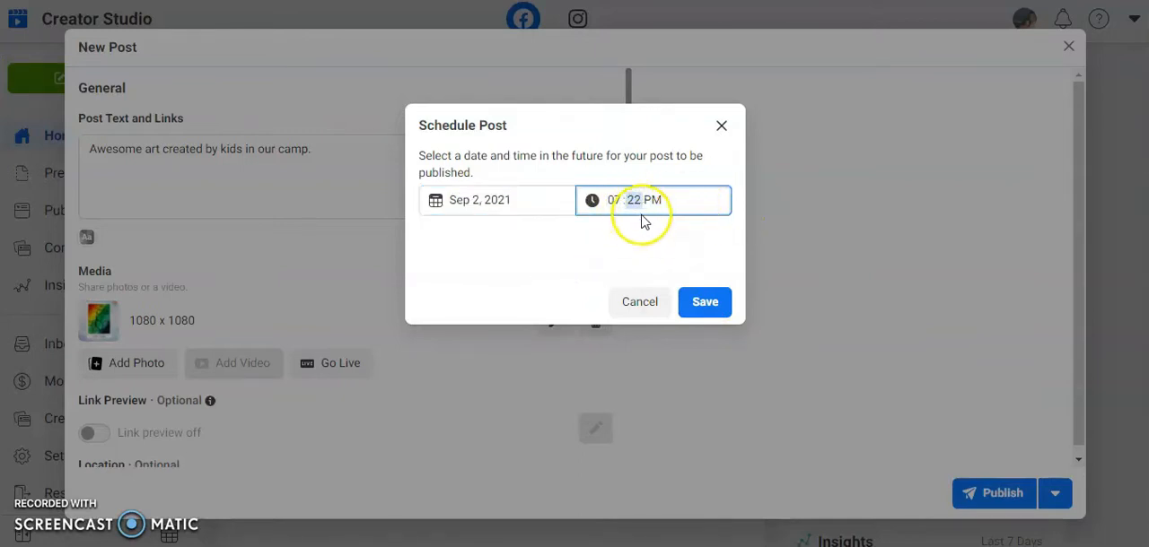
text(00)
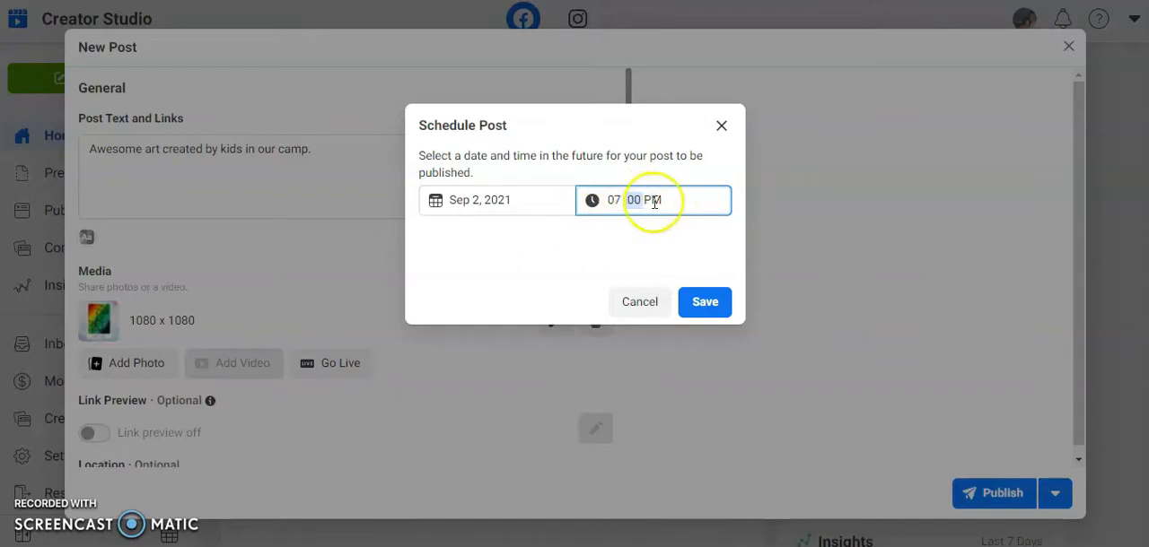
drag(433, 156, 481, 176)
click(705, 305)
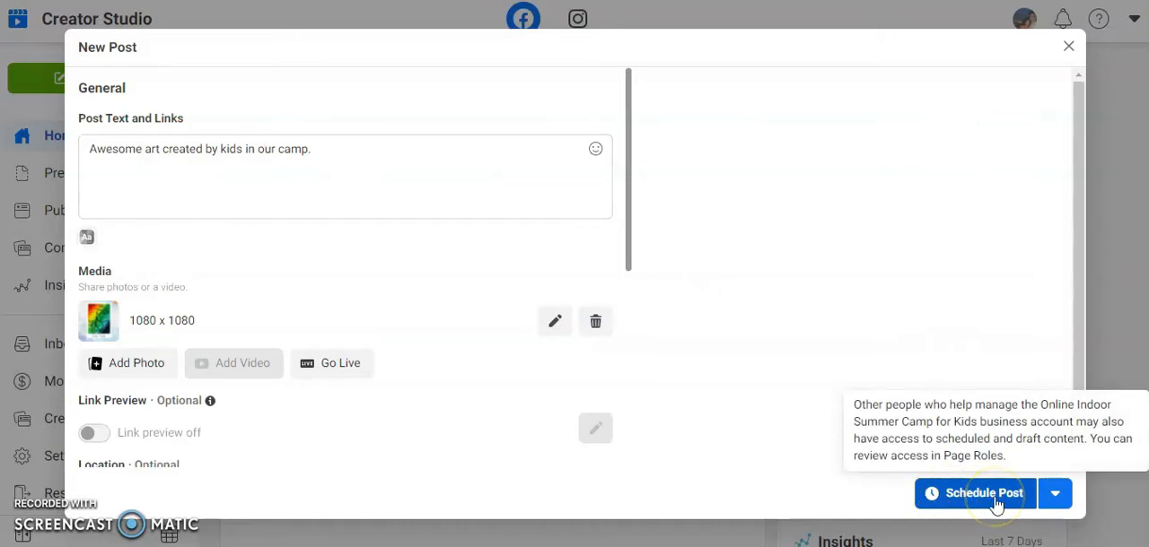
Schedule the prepared camp art post and check its entry and date details in the list of all pre-published posts
click(984, 494)
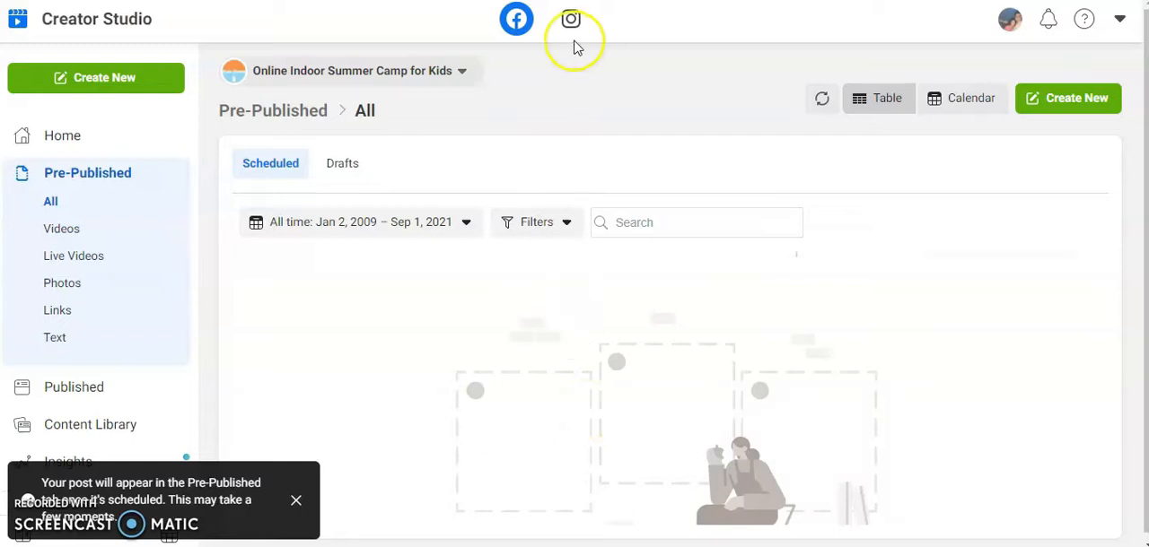
click(566, 118)
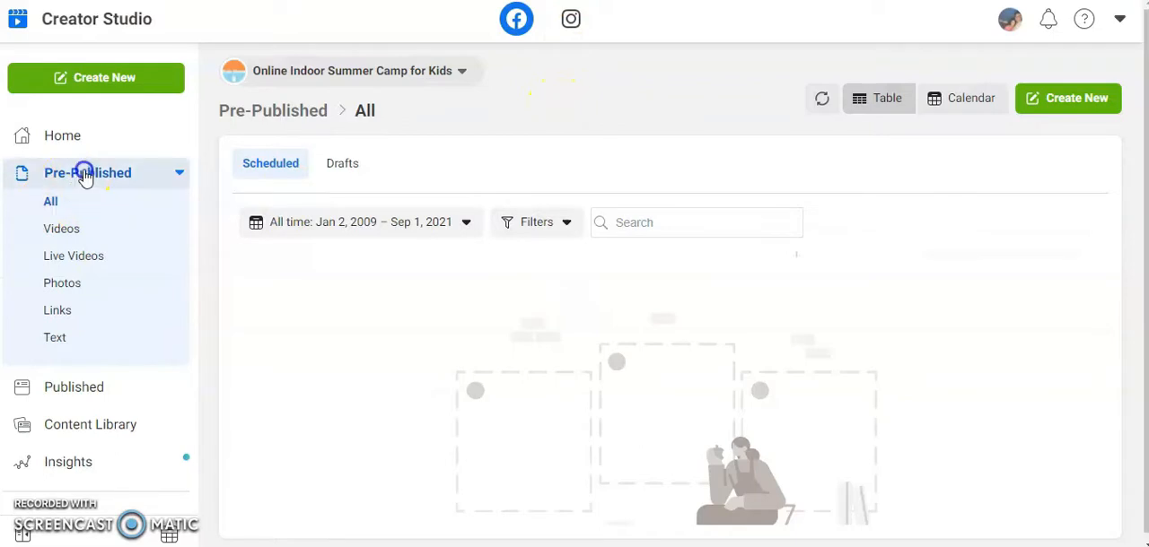
click(112, 211)
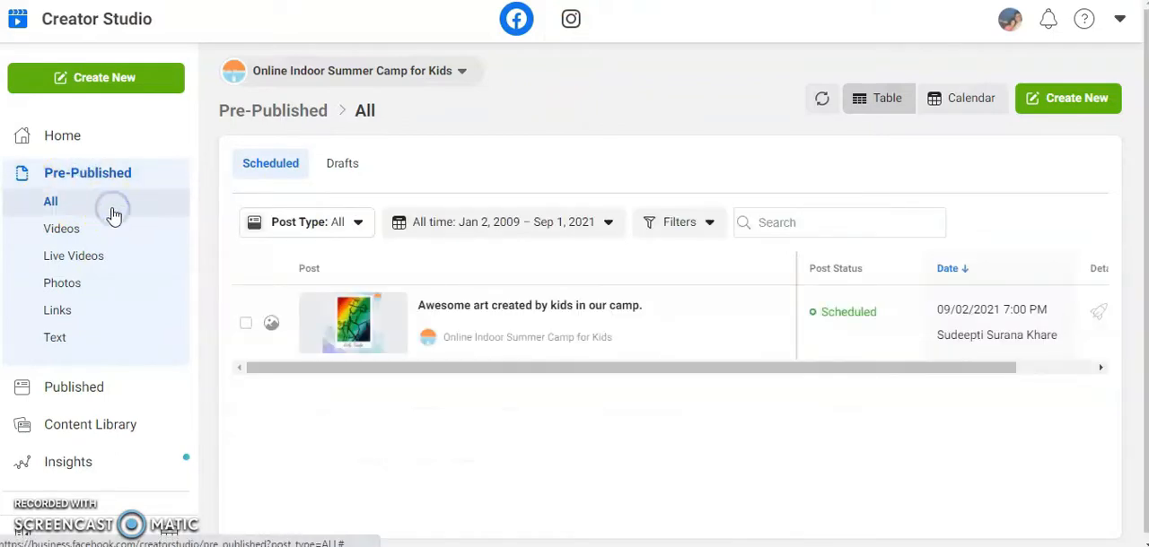
click(762, 466)
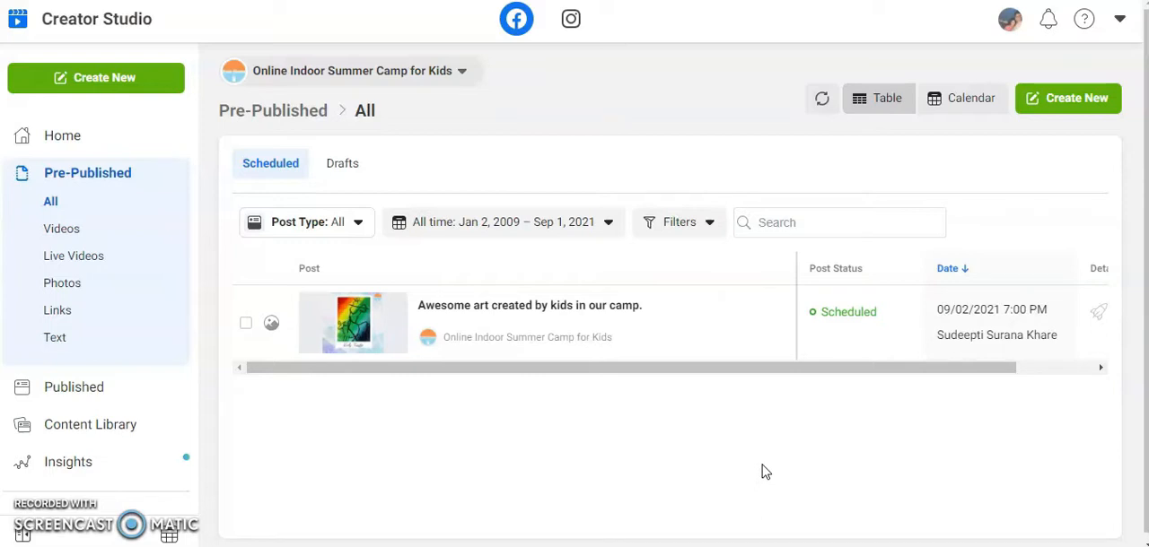
drag(962, 368, 1040, 367)
mouse_move(923, 326)
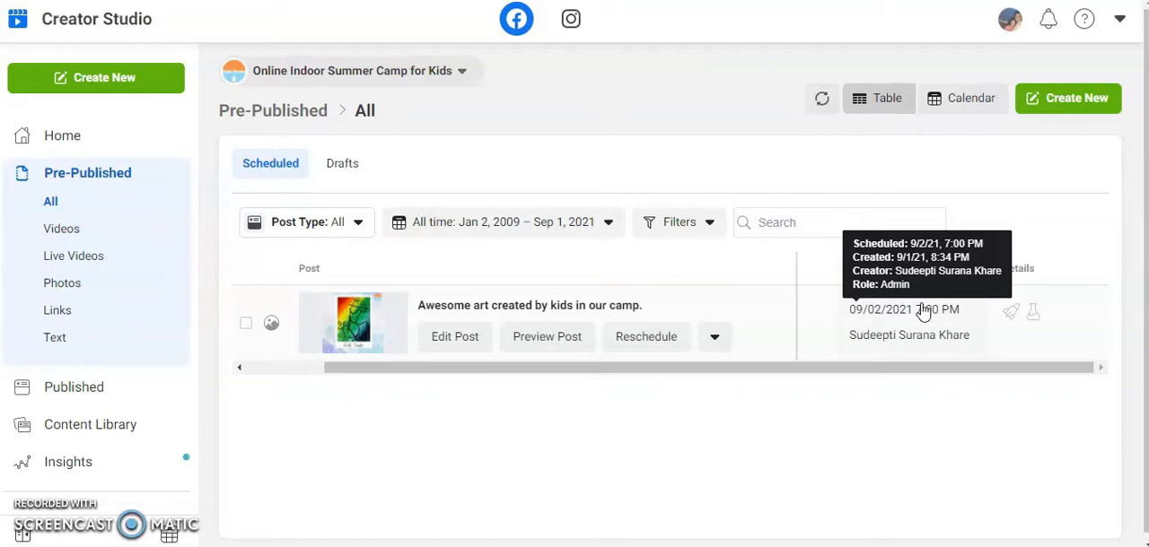
Create another new Facebook post with the text "Another painting made at Kids Fiesta."
click(154, 81)
click(113, 123)
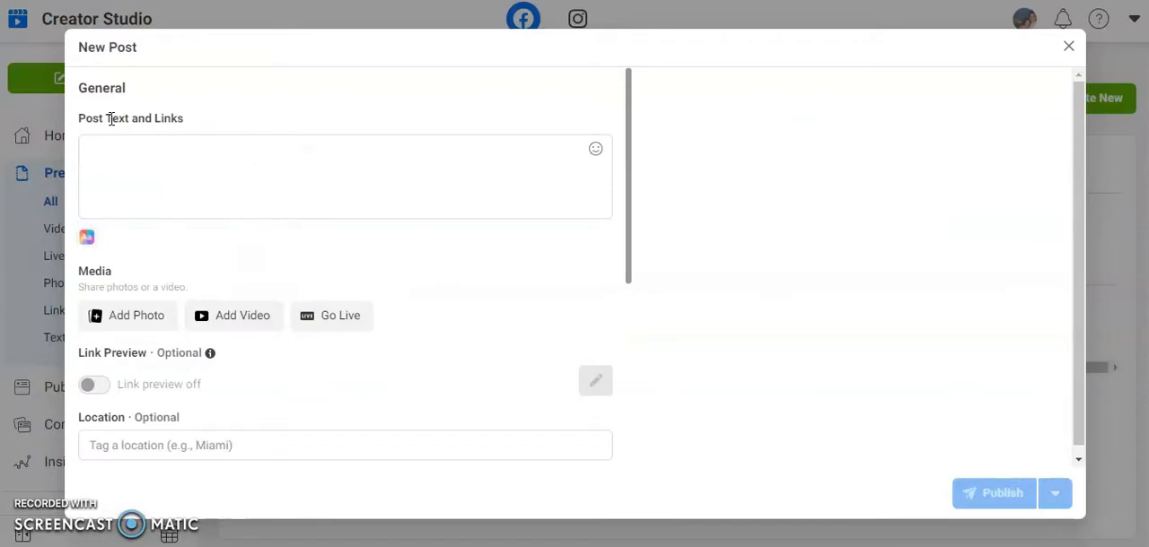
click(205, 191)
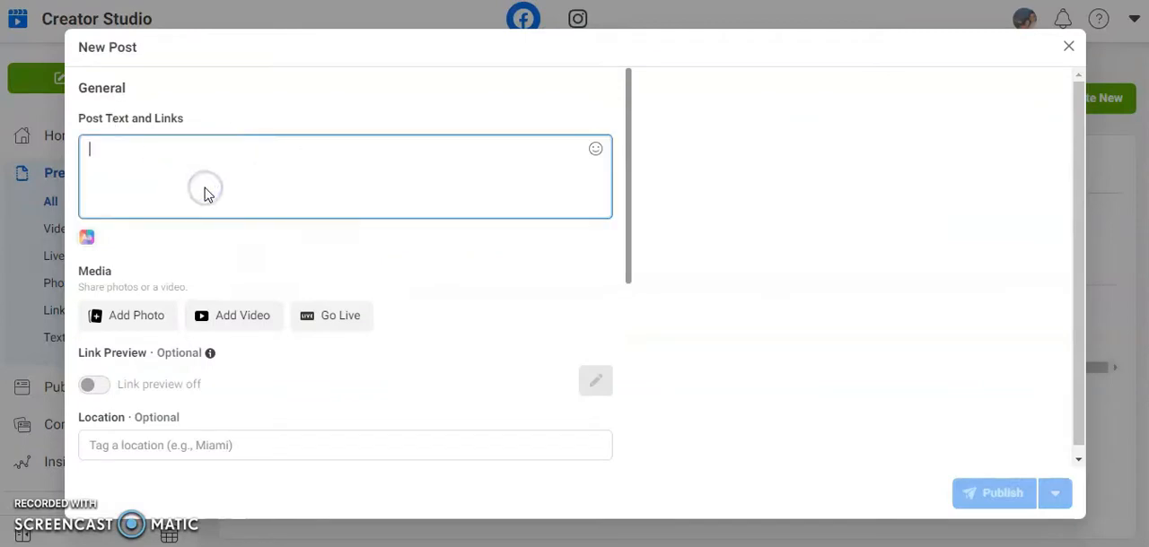
text(Another painting made at Kids Fiesta.)
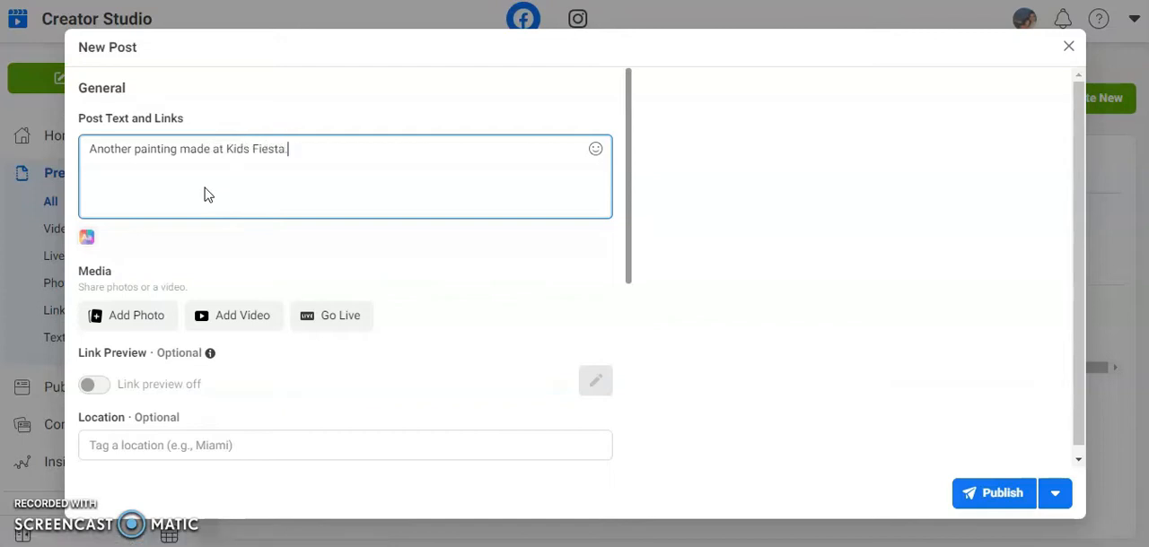
Attach the 535 x 660 peacock-feather picture from the Downloads folder to the post
click(143, 314)
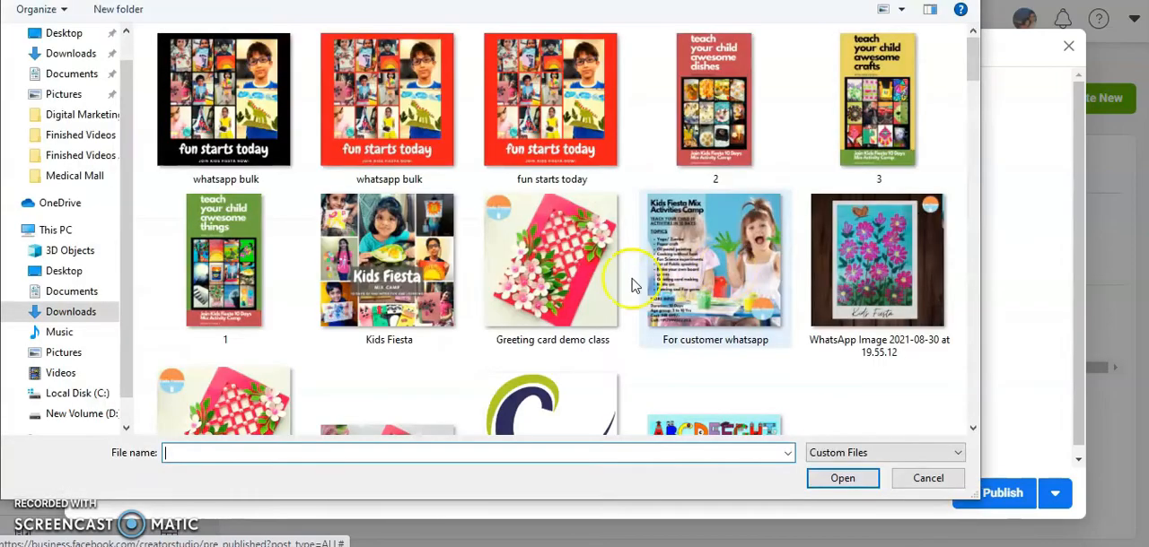
click(556, 287)
scroll(572, 287, down, 5)
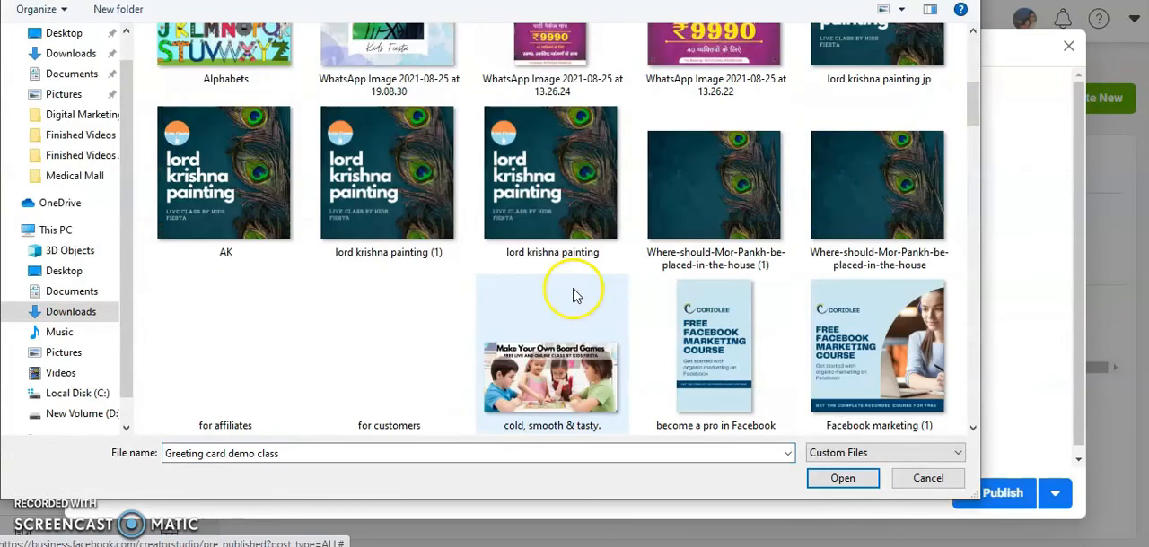
scroll(575, 295, down, 5)
scroll(575, 295, down, 2)
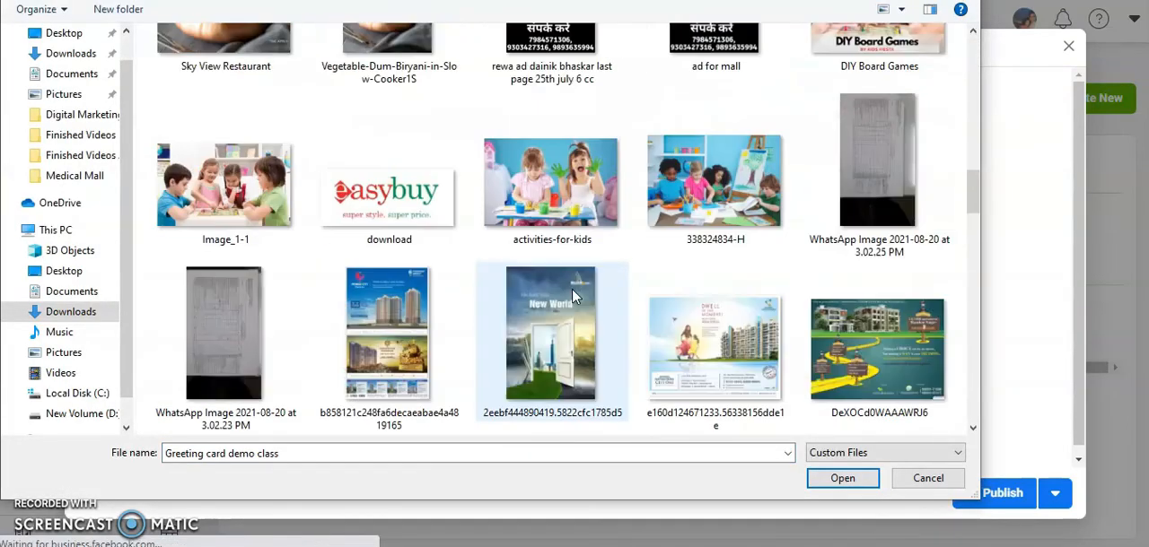
scroll(824, 213, up, 10)
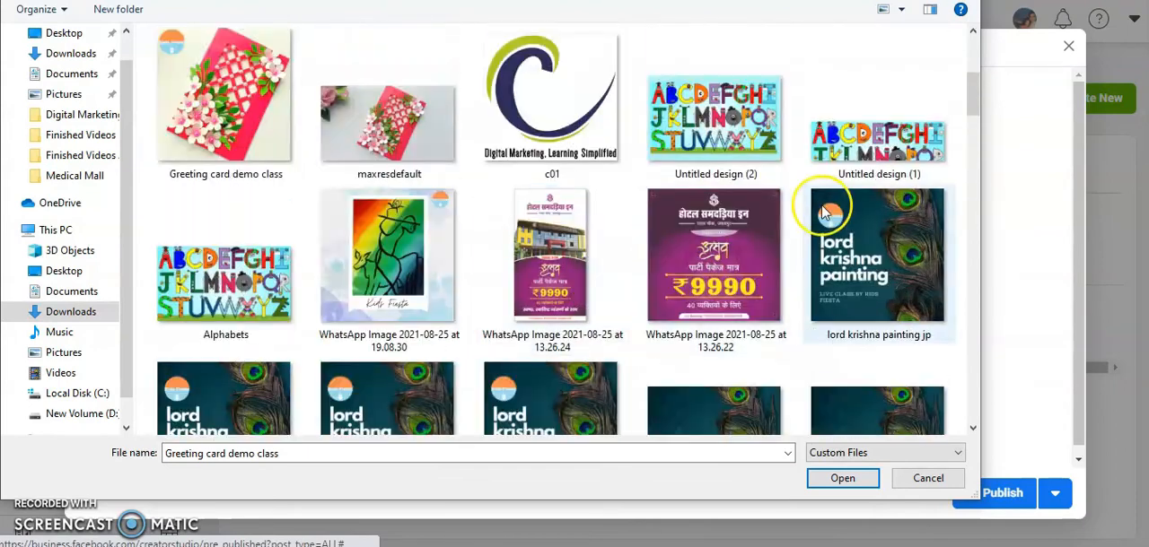
scroll(834, 303, down, 1)
double_click(871, 315)
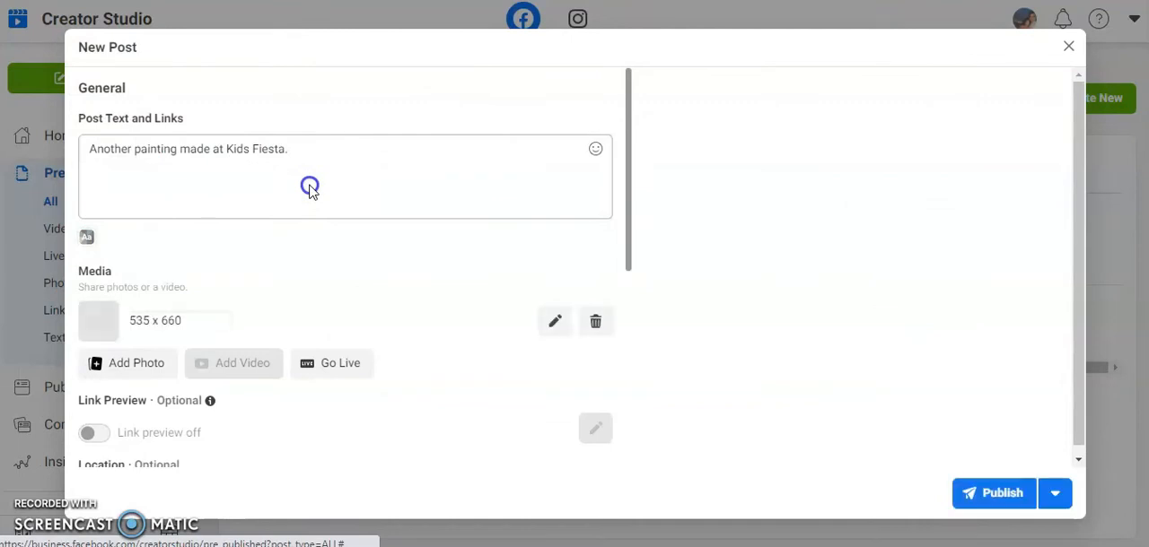
Set the post's schedule to Sep 3, 2021 at 09:00 PM, save it and schedule the post
click(1055, 493)
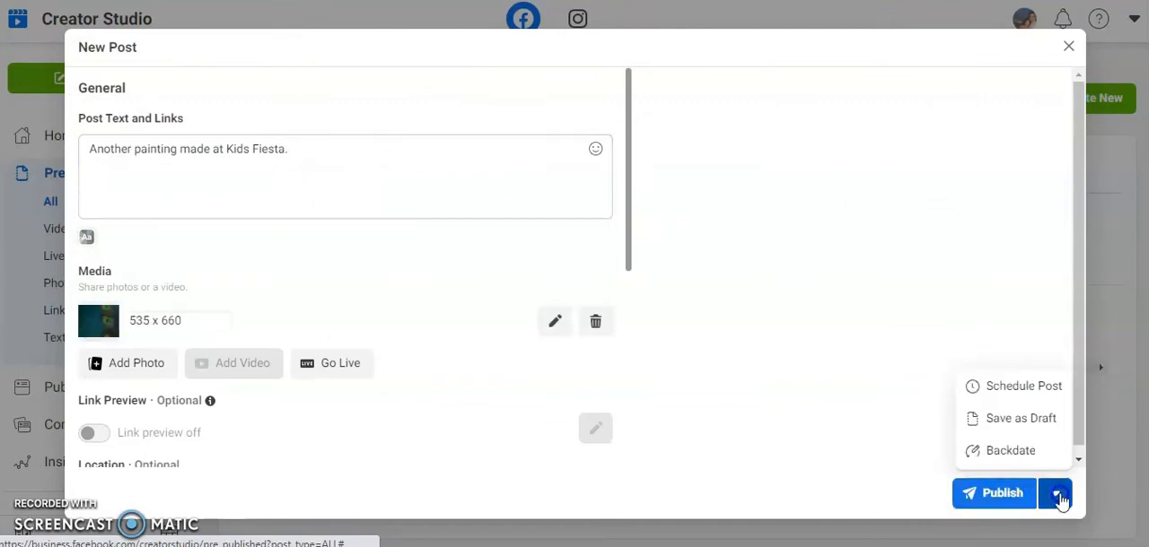
click(1026, 388)
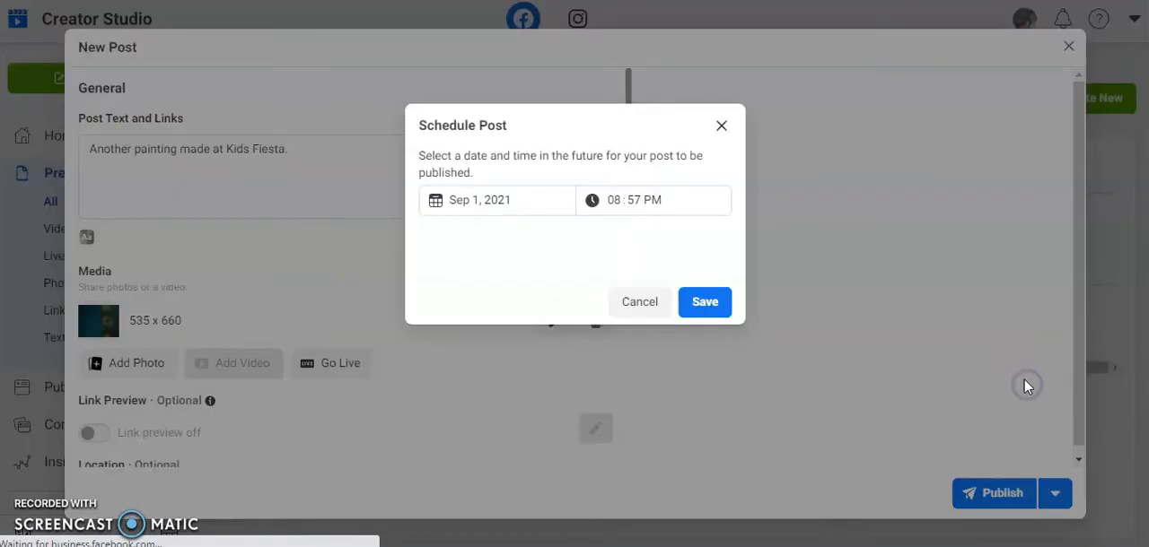
click(484, 202)
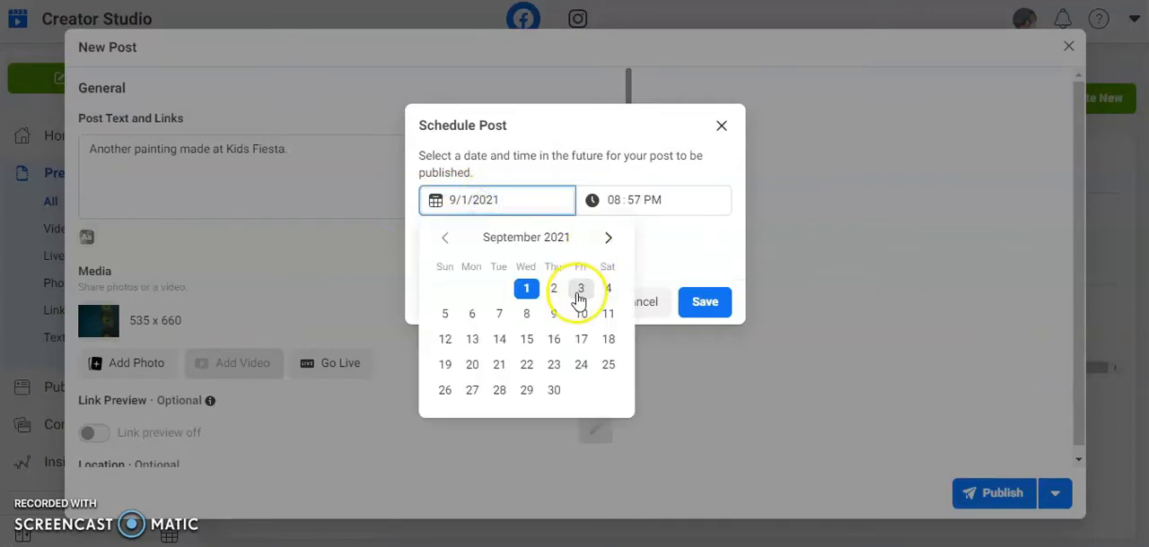
click(579, 288)
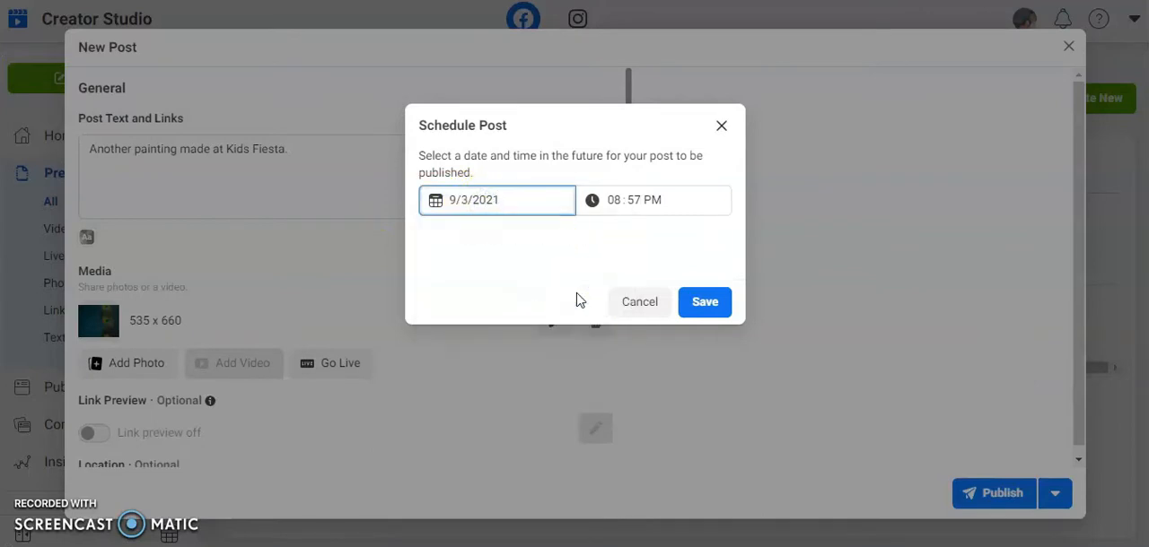
click(614, 201)
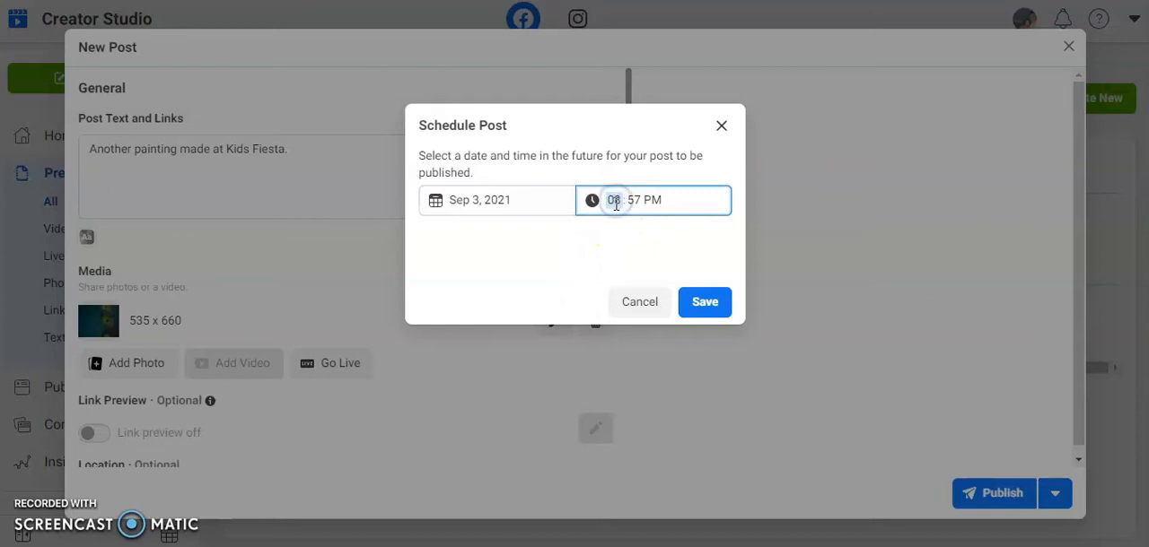
text(09)
click(633, 202)
text(00)
click(705, 303)
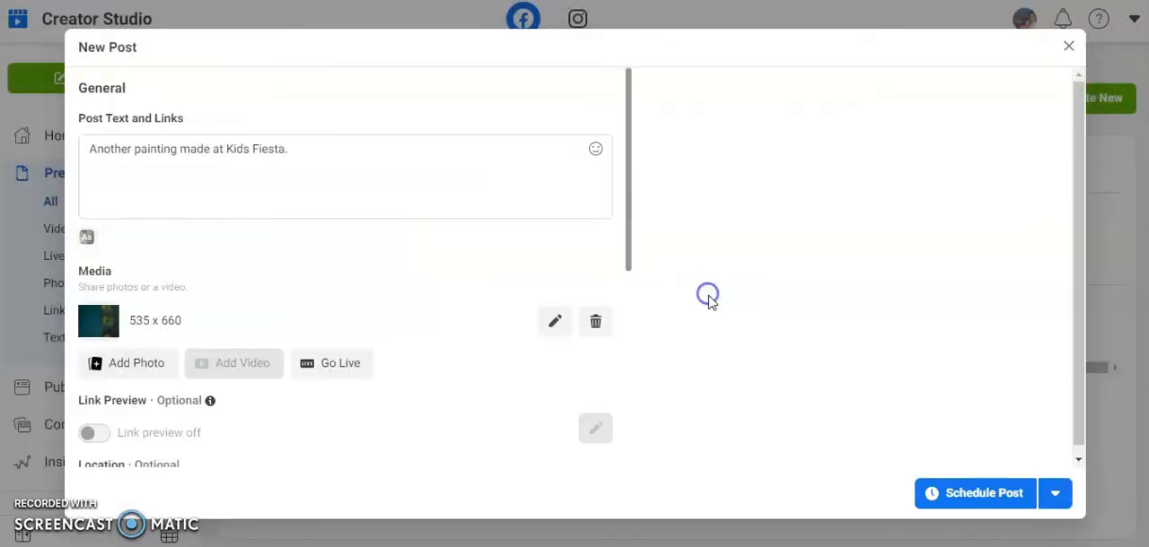
click(969, 492)
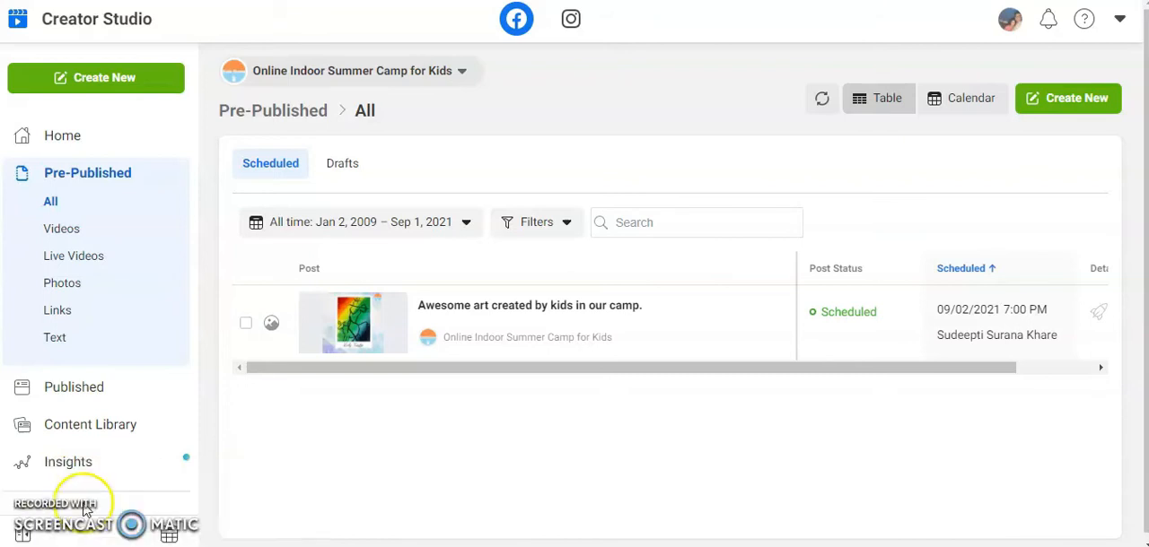
Review the scheduled entries under Pre-Published and the posts under Published, and return to the Home page
click(84, 187)
mouse_move(539, 350)
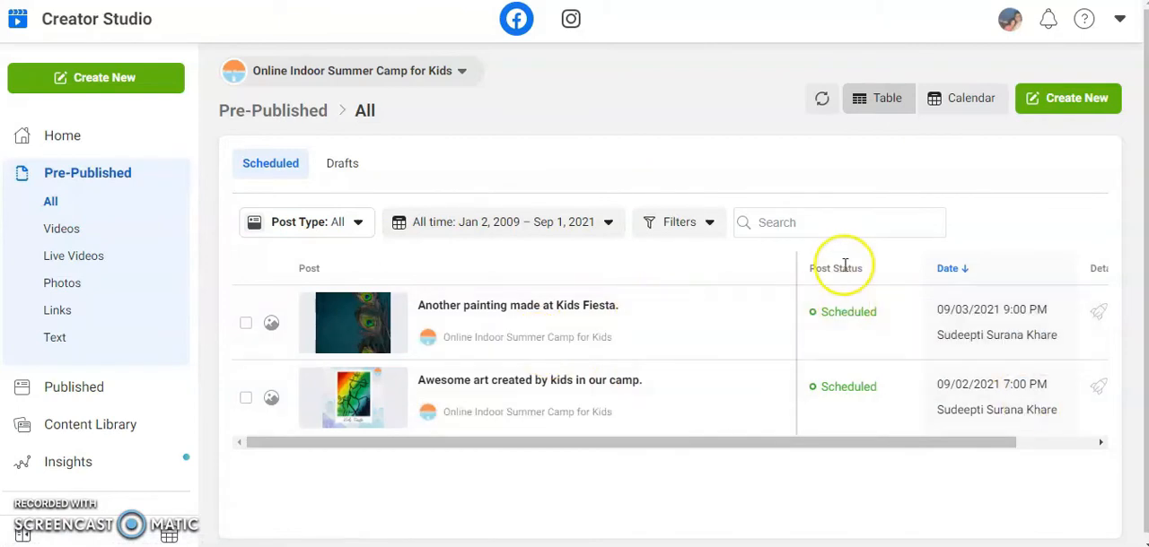
mouse_move(857, 399)
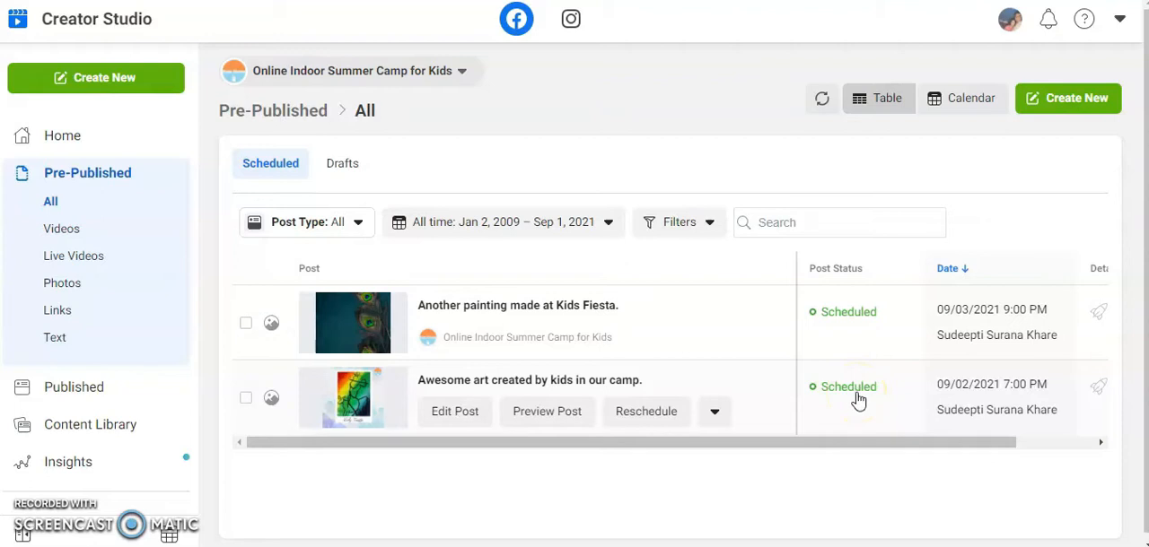
click(110, 398)
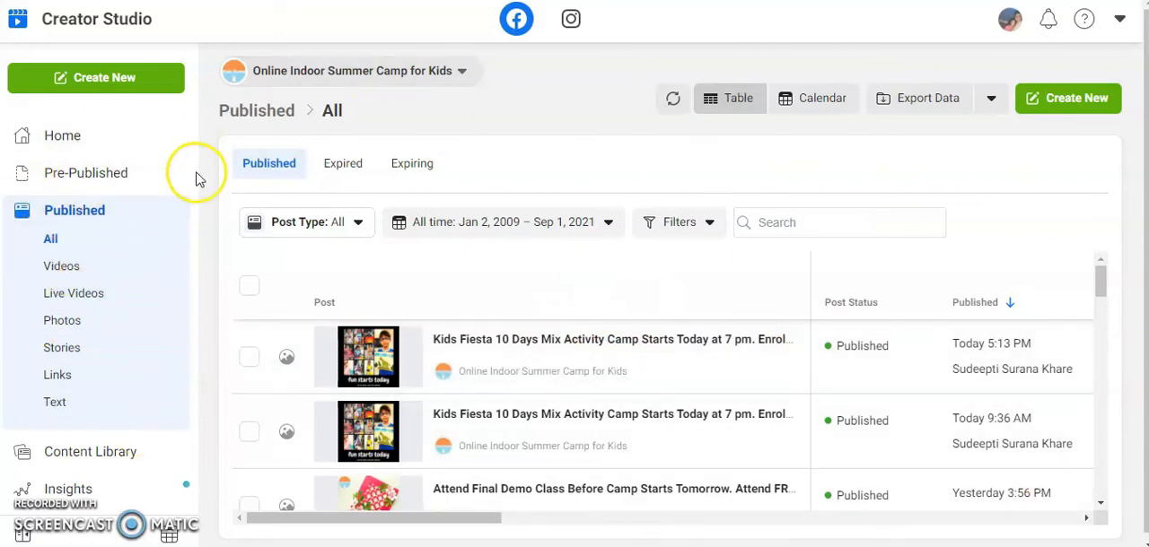
click(65, 136)
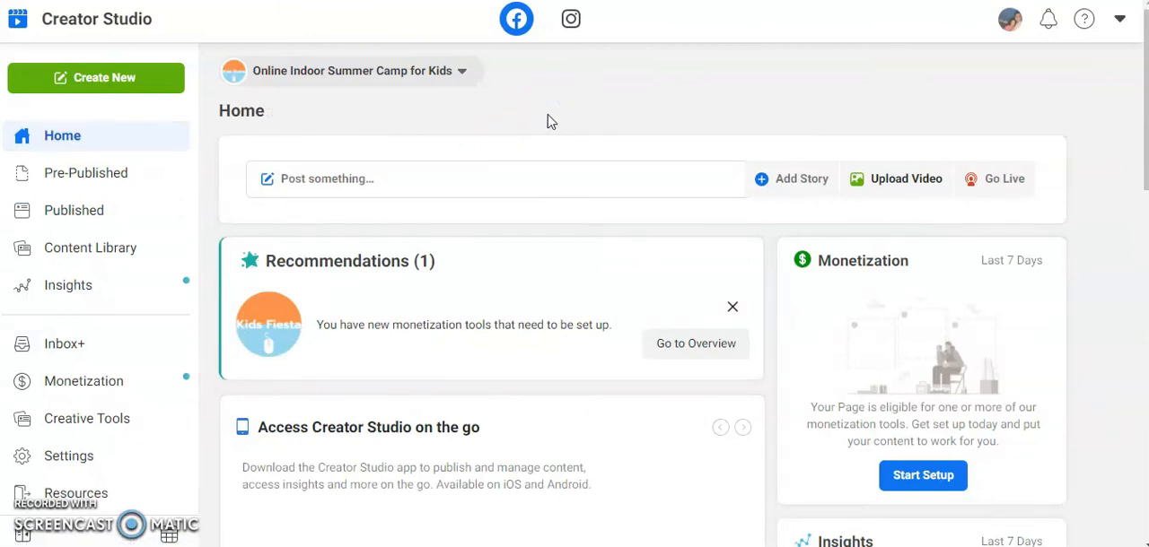
Switch to Instagram and start a feed post for the kidsfiestaonlinesummercamp account with the caption "Awesome art created at Kids Fiesta."
click(571, 20)
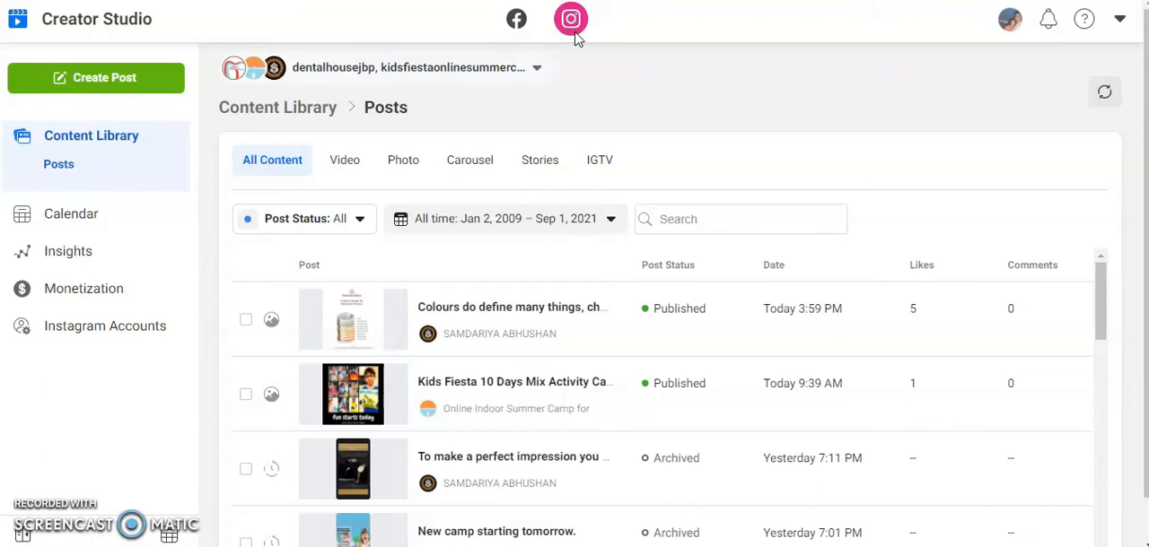
click(119, 77)
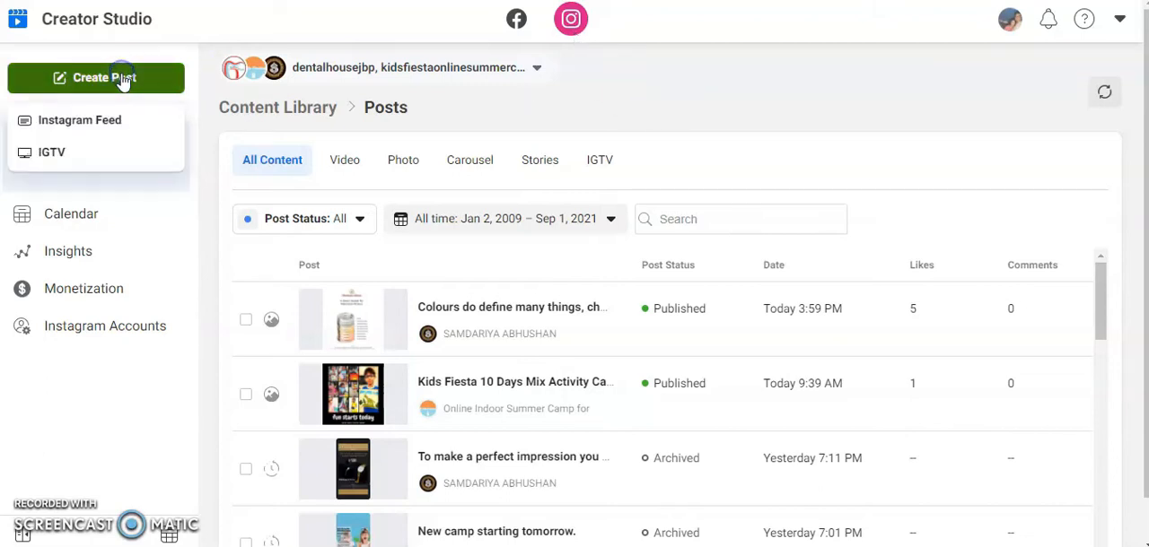
click(127, 122)
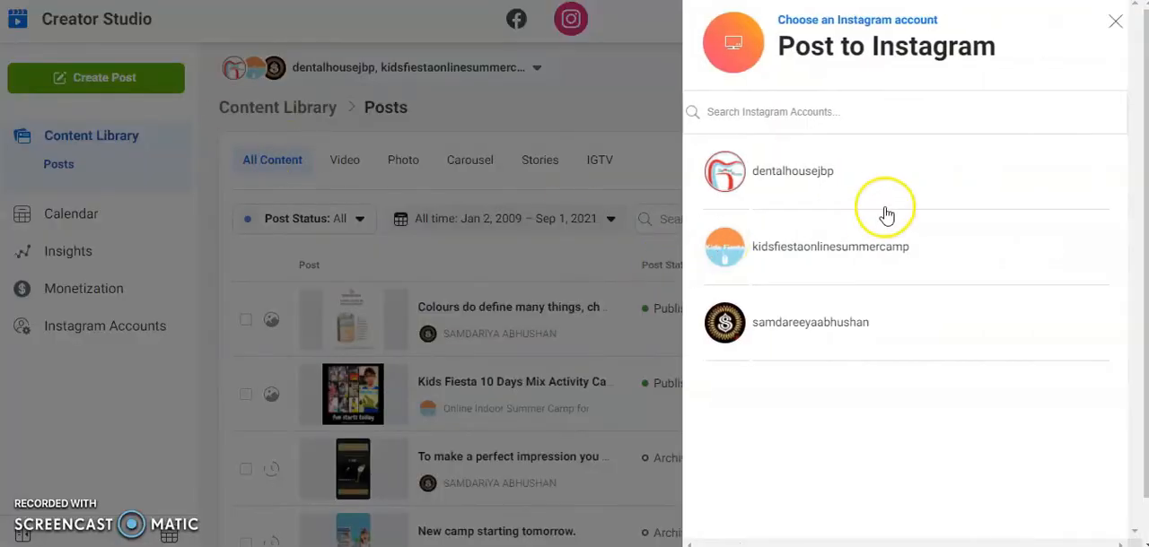
click(887, 246)
click(605, 217)
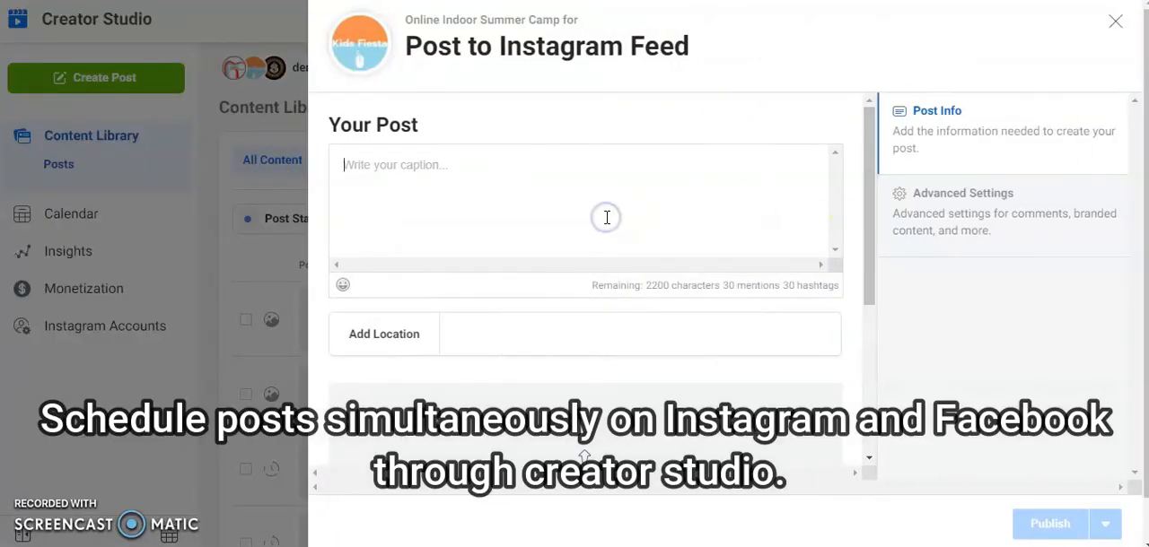
text(Awesome art created ar)
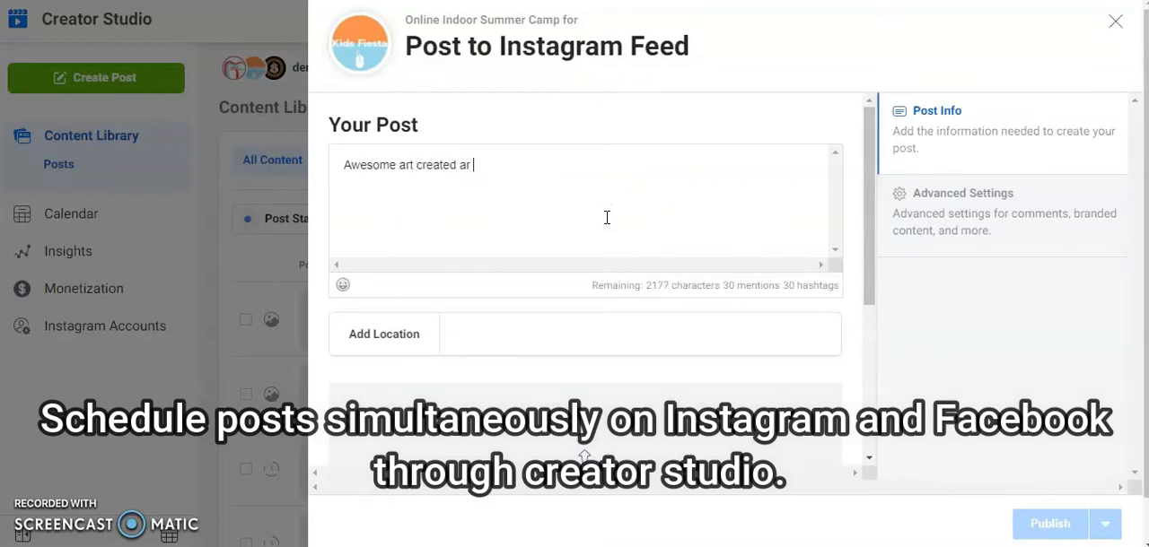
key(BackSpace)
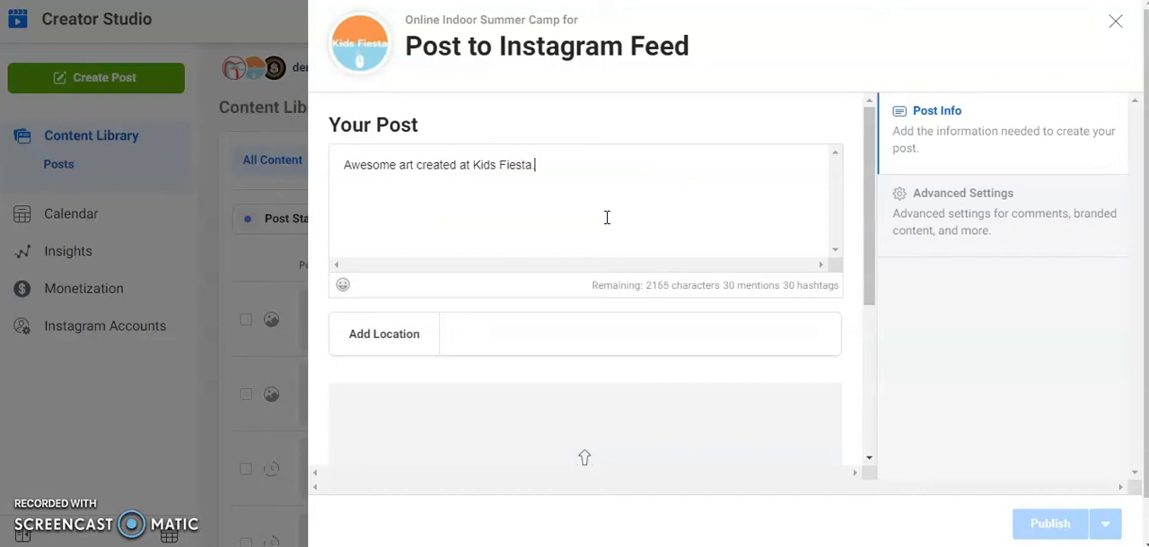
Upload the colourful alphabet image from the Downloads folder as the content of the Instagram post
scroll(584, 333, down, 5)
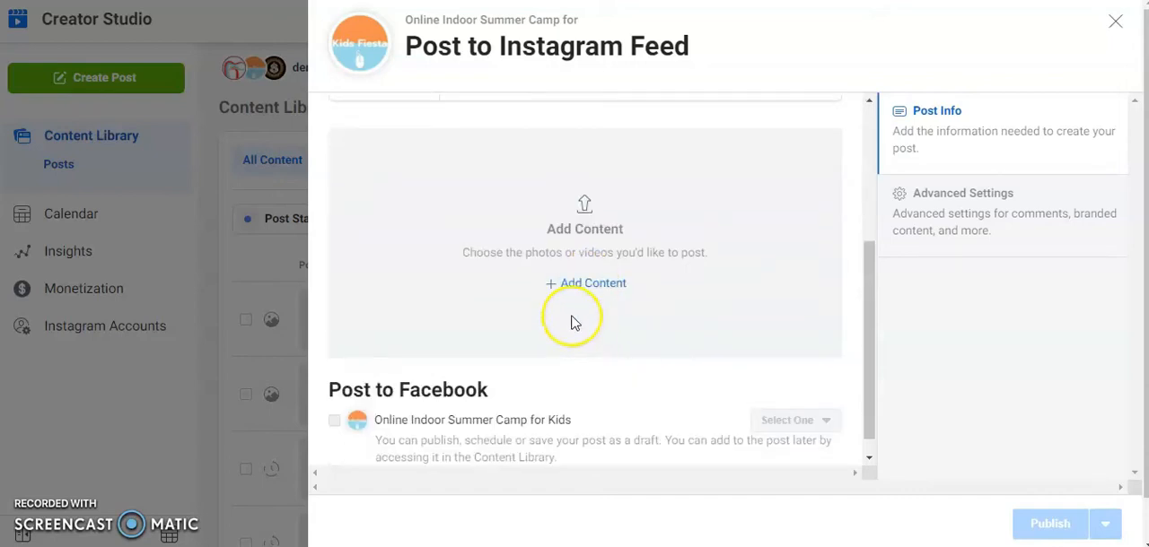
click(613, 283)
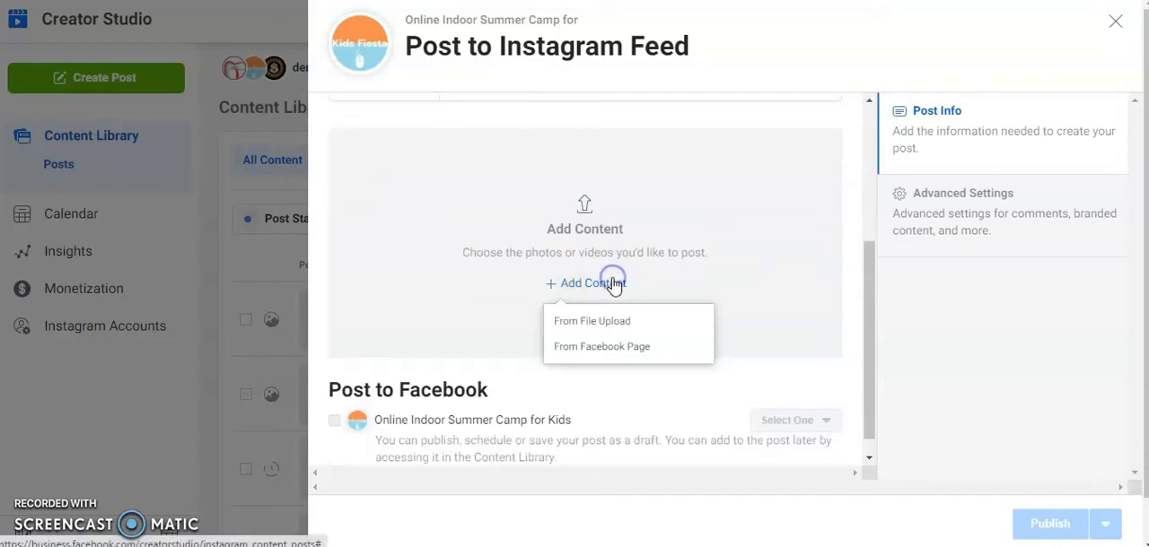
click(599, 323)
scroll(386, 278, down, 1)
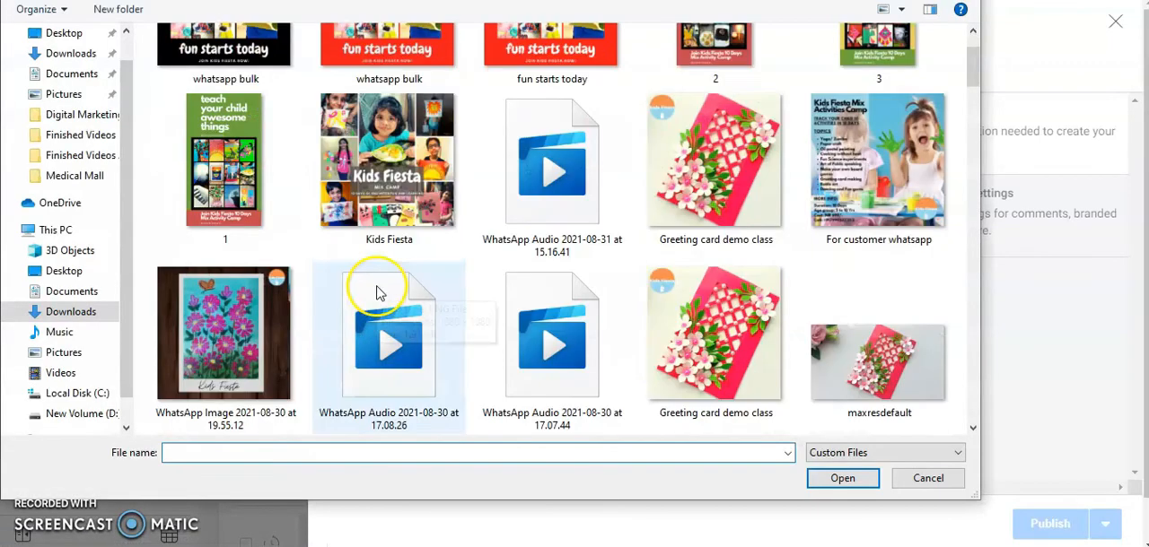
scroll(691, 382, down, 1)
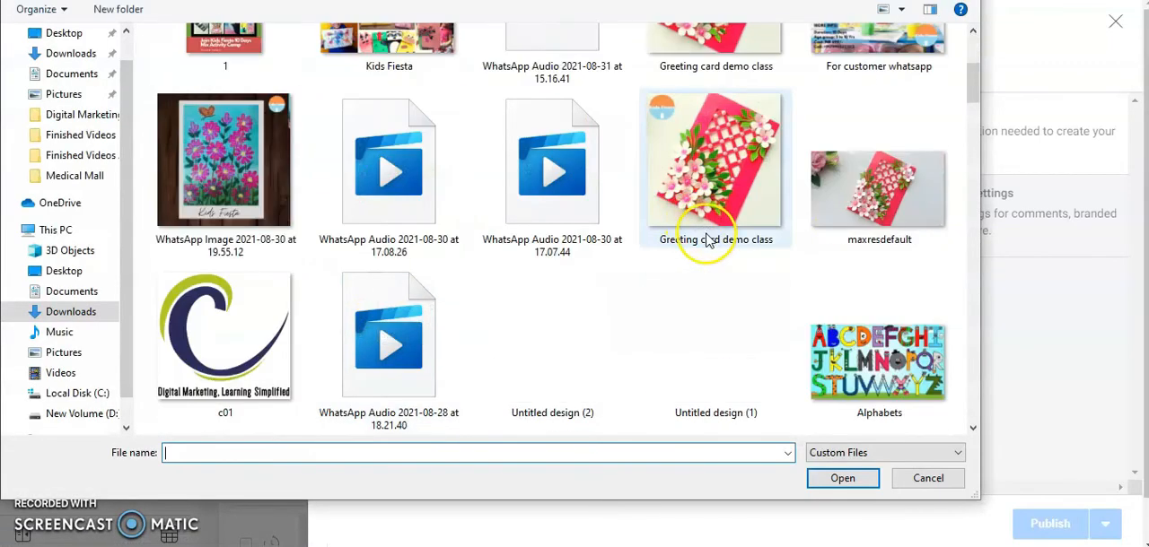
scroll(705, 243, down, 1)
double_click(539, 200)
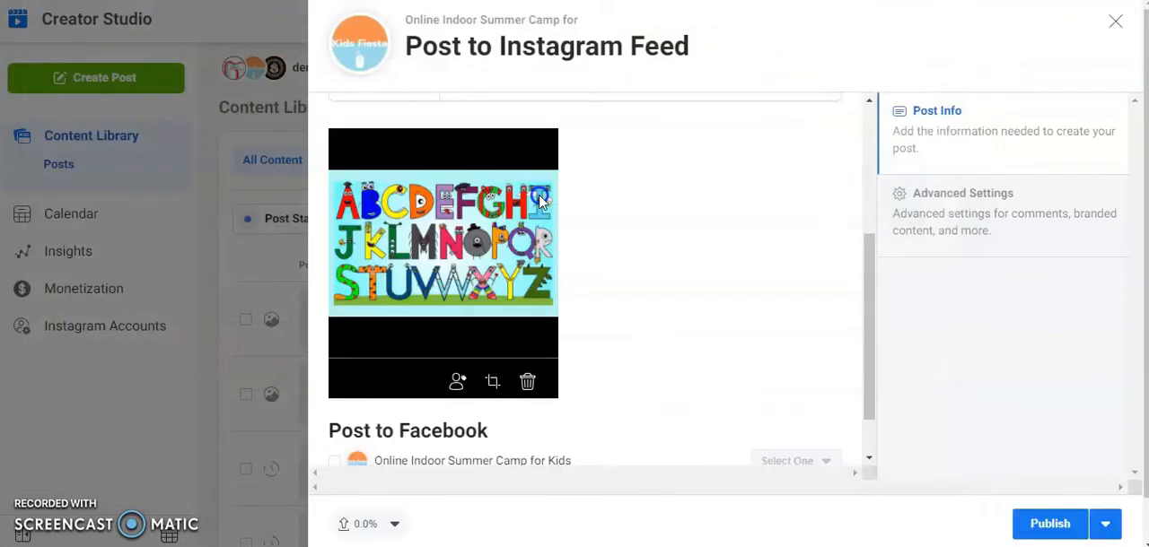
Enable posting to the Online Indoor Summer Camp for Kids Facebook page and set that copy to Schedule
scroll(706, 274, up, 4)
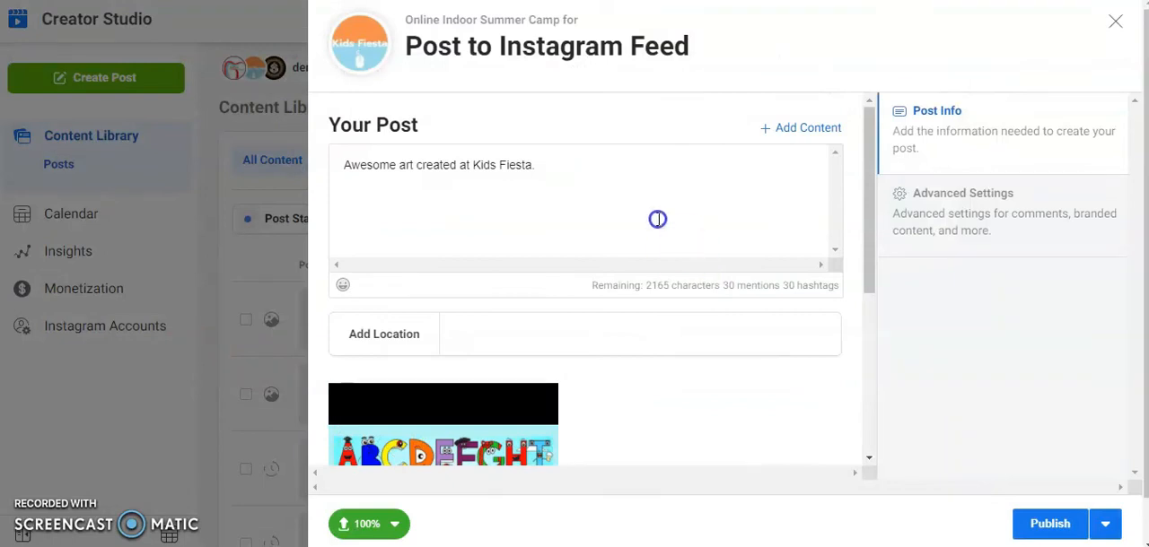
scroll(706, 364, down, 4)
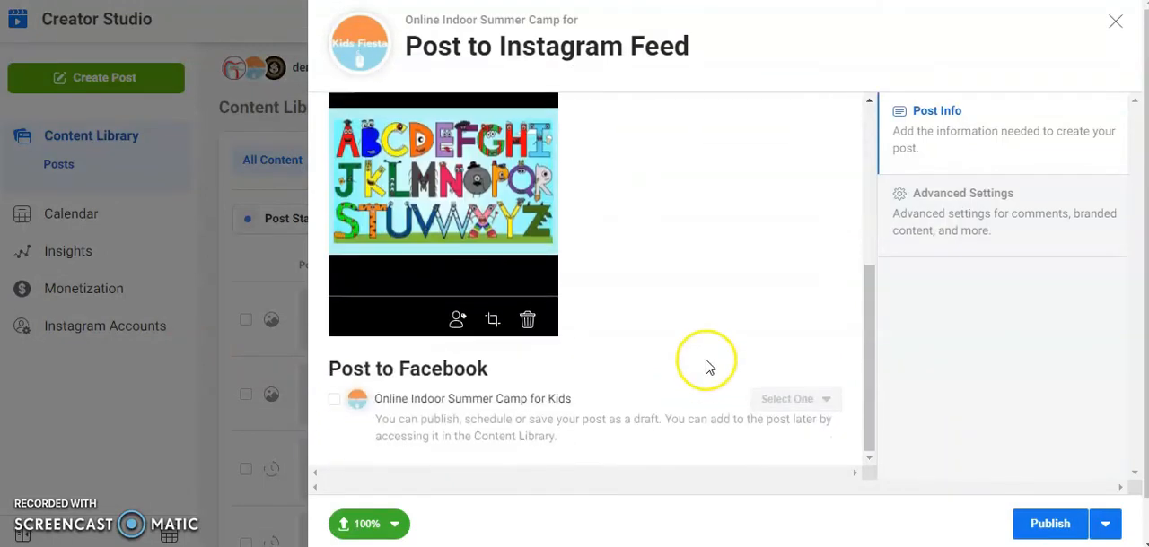
scroll(706, 362, up, 5)
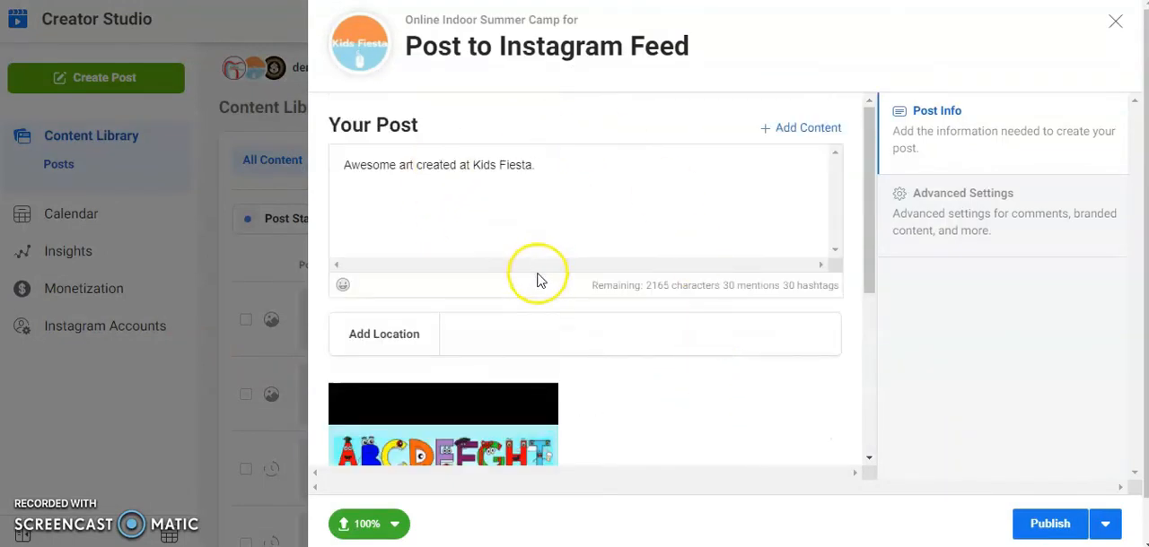
scroll(536, 281, down, 5)
click(334, 400)
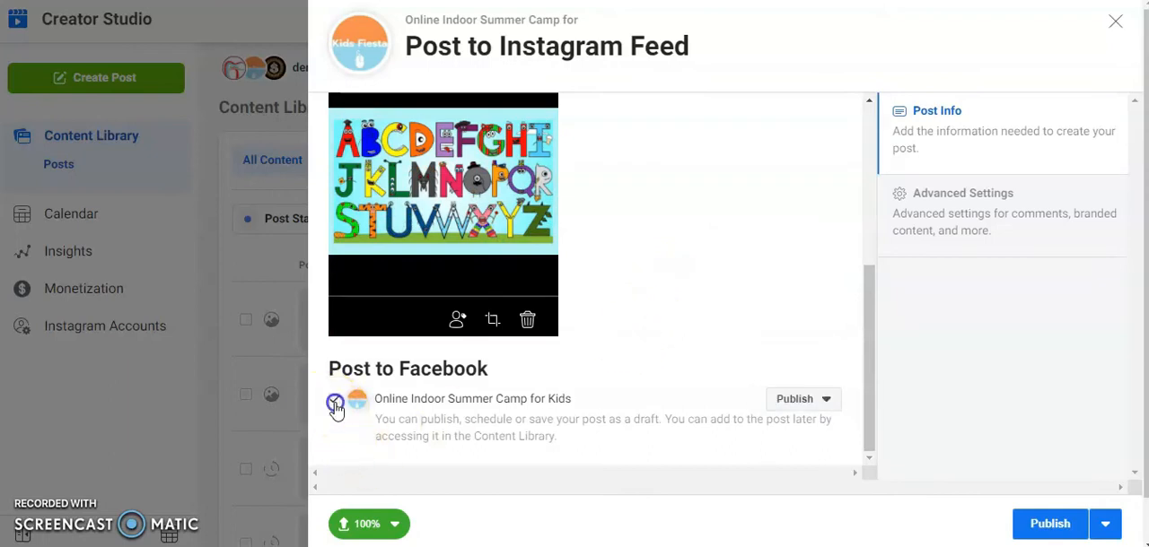
click(825, 401)
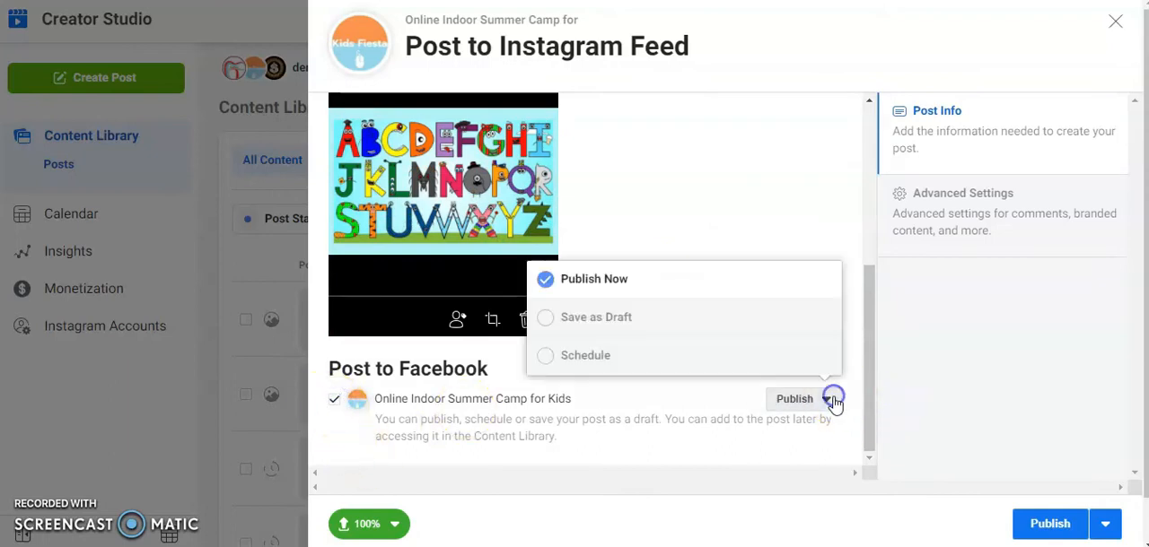
click(586, 356)
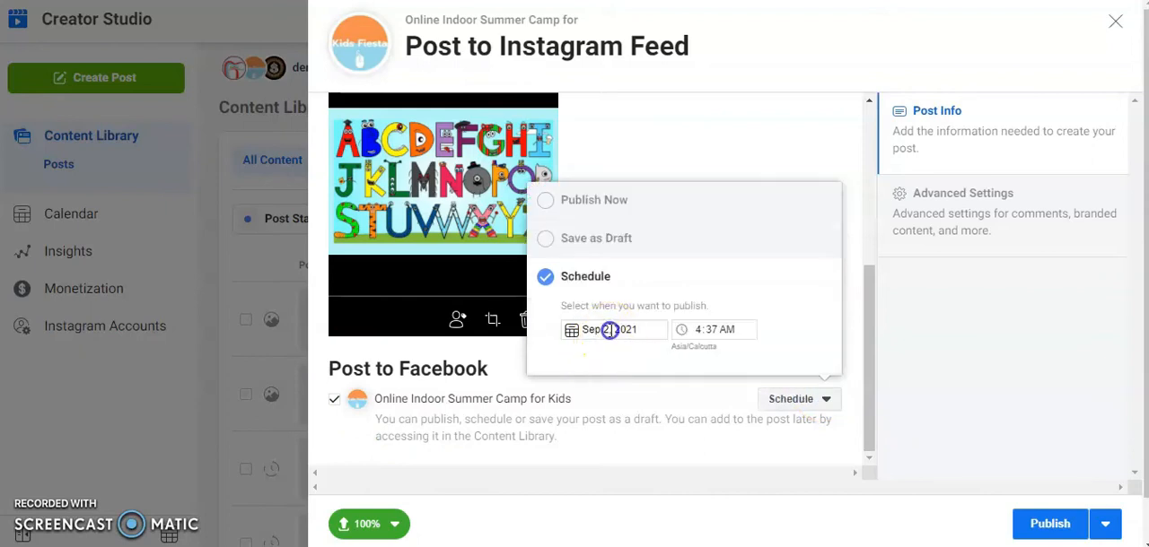
Set the Facebook copy's publishing date to Sep 5, 2021 and its time to 9:00
click(597, 330)
click(582, 427)
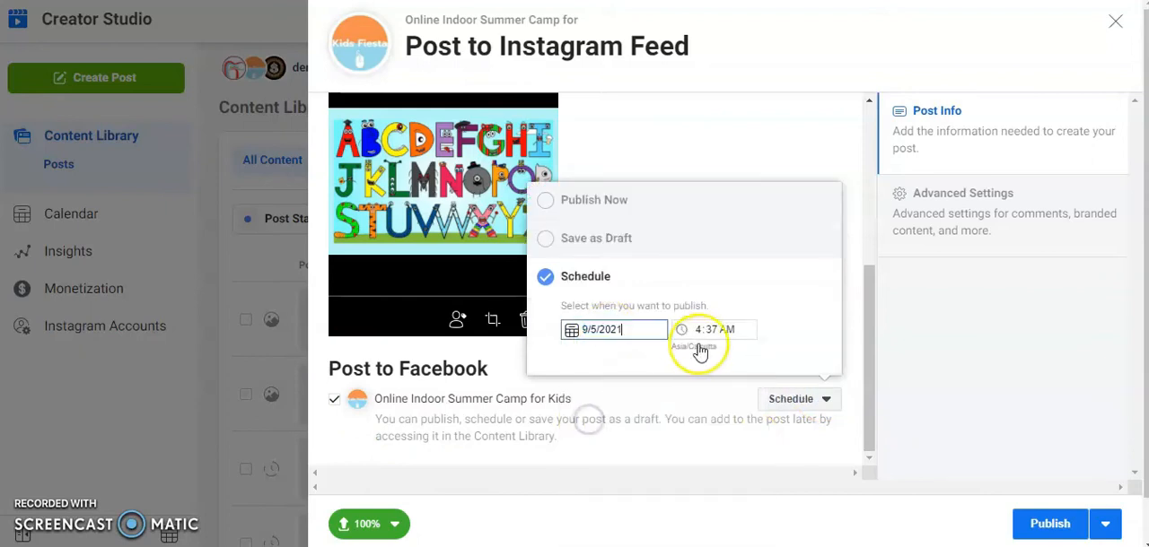
click(700, 331)
text(9)
click(708, 331)
text(00)
click(734, 330)
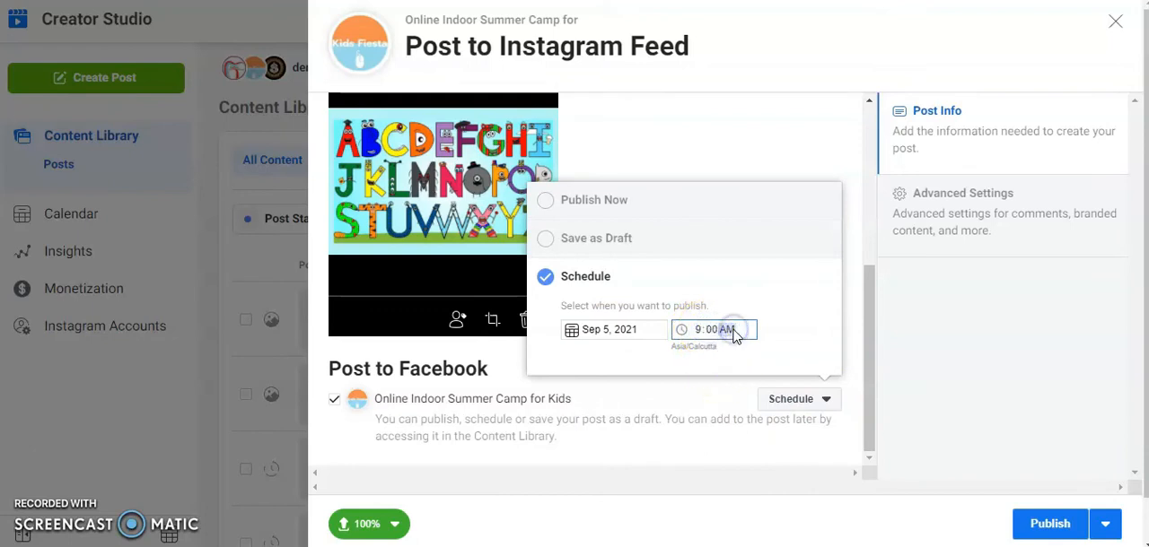
click(1023, 364)
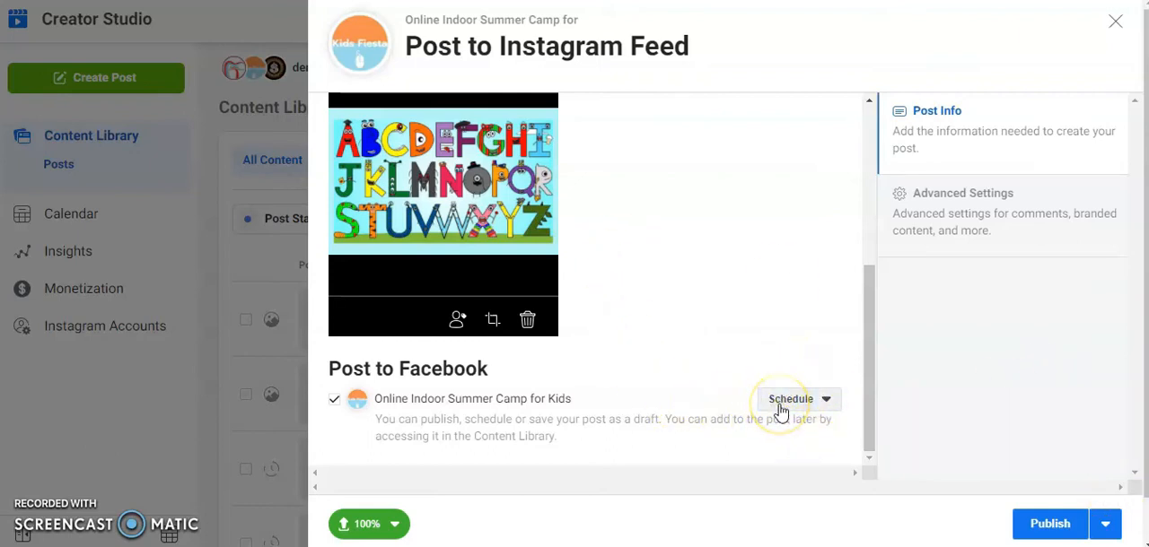
Set the Instagram post to Schedule with Sep 5, 2021 as its publishing date
click(1106, 527)
click(866, 440)
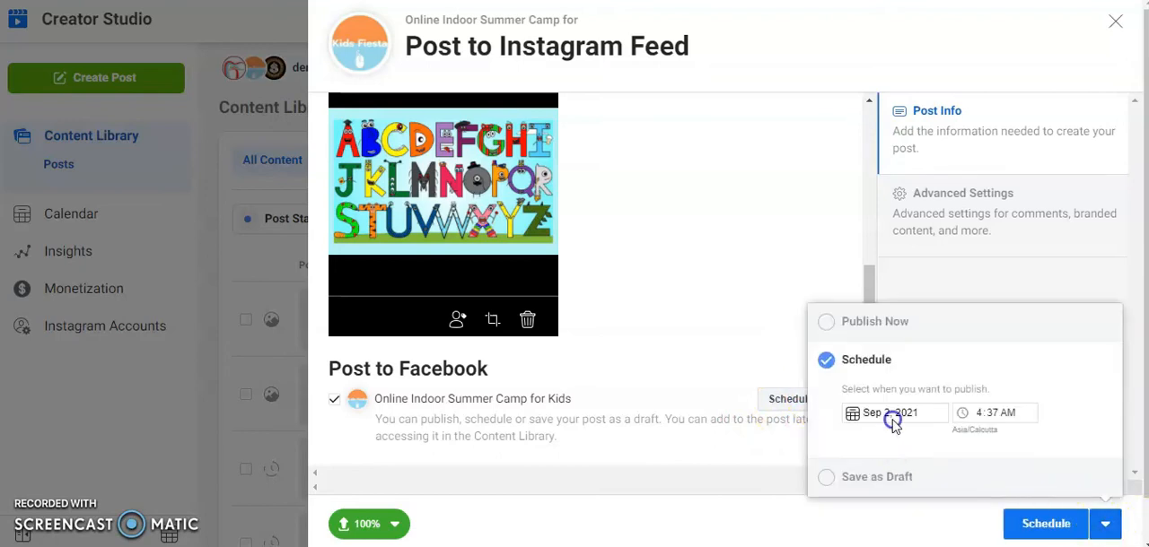
click(889, 415)
click(862, 285)
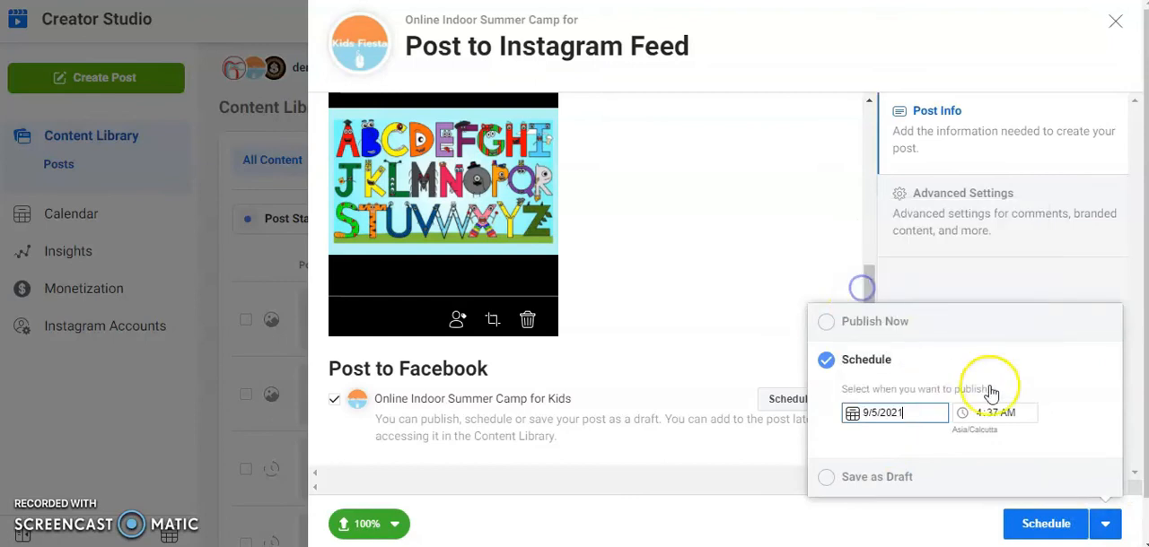
click(984, 420)
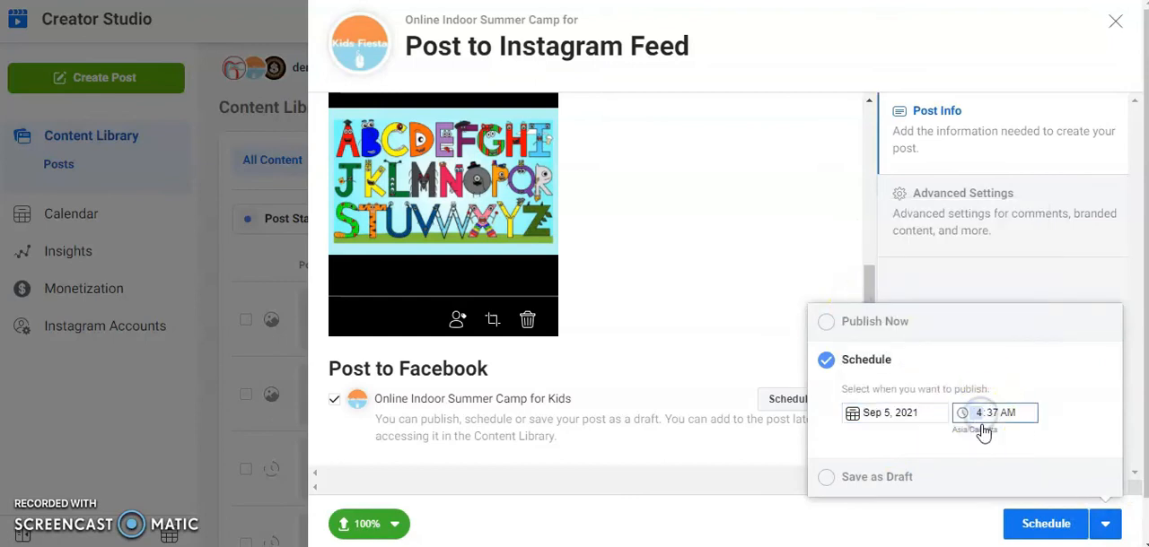
Check the schedule chosen for the Facebook copy of the post
click(801, 403)
click(826, 403)
click(996, 377)
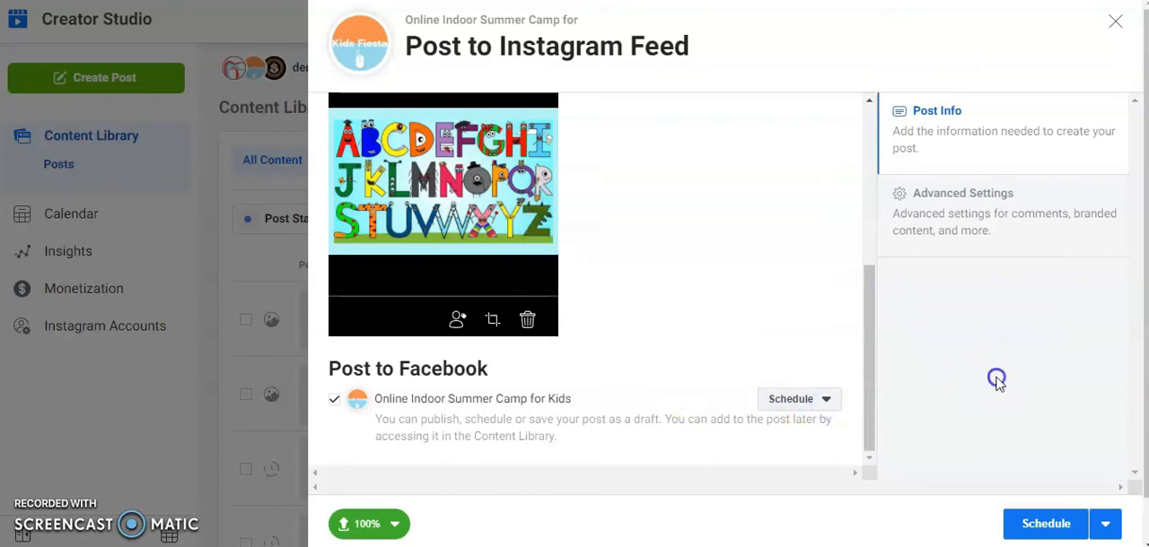
Set the Instagram post's publishing time to 9:00 PM and schedule the post
click(1105, 525)
click(979, 412)
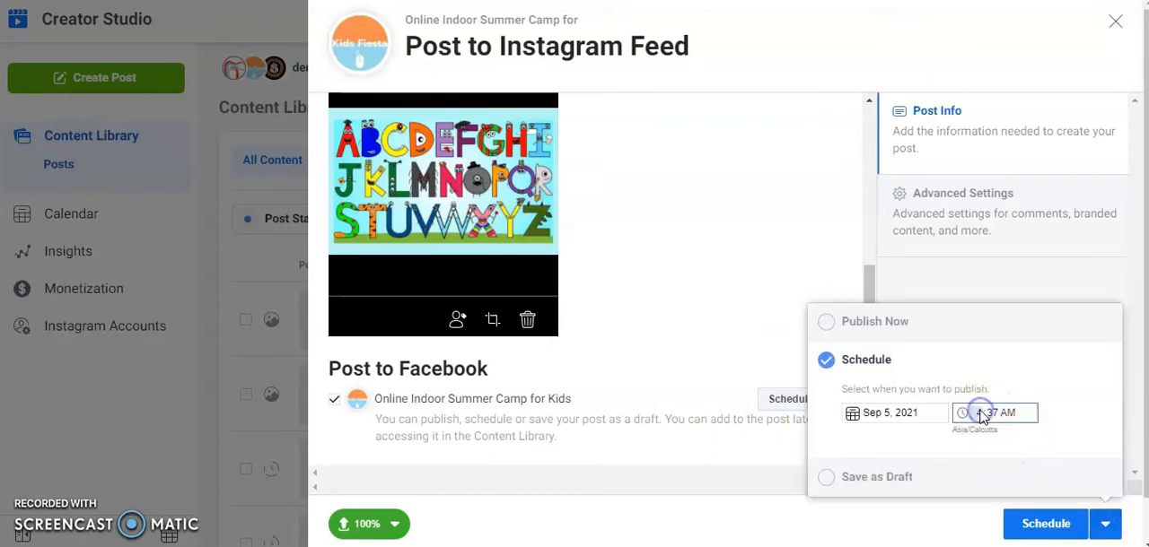
click(994, 416)
text(00)
click(1014, 418)
text(p)
click(744, 274)
click(1046, 528)
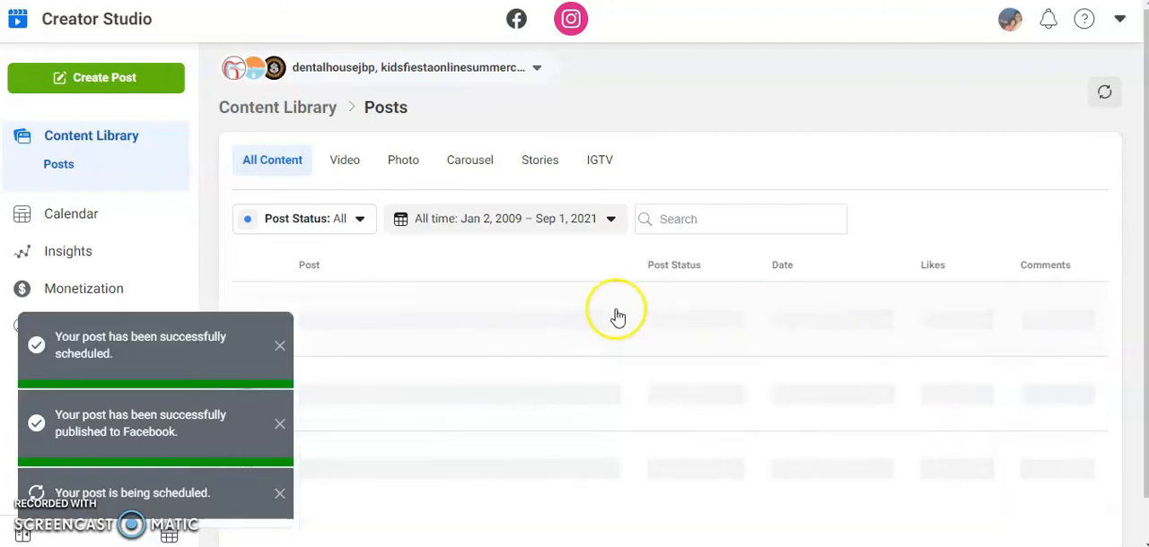
Dismiss the three scheduling and publishing notifications
click(280, 348)
click(279, 423)
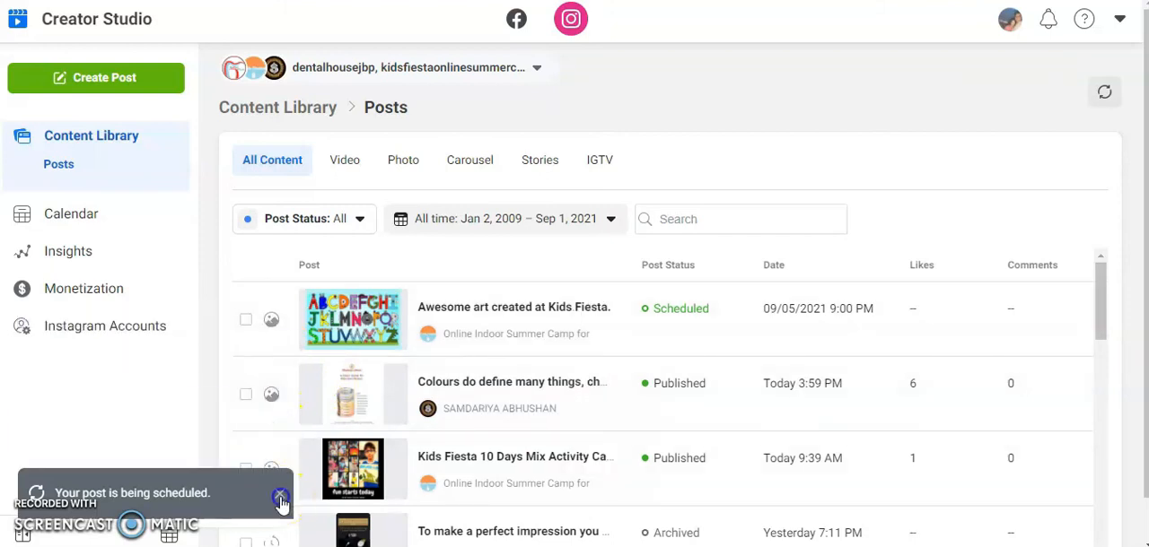
click(280, 499)
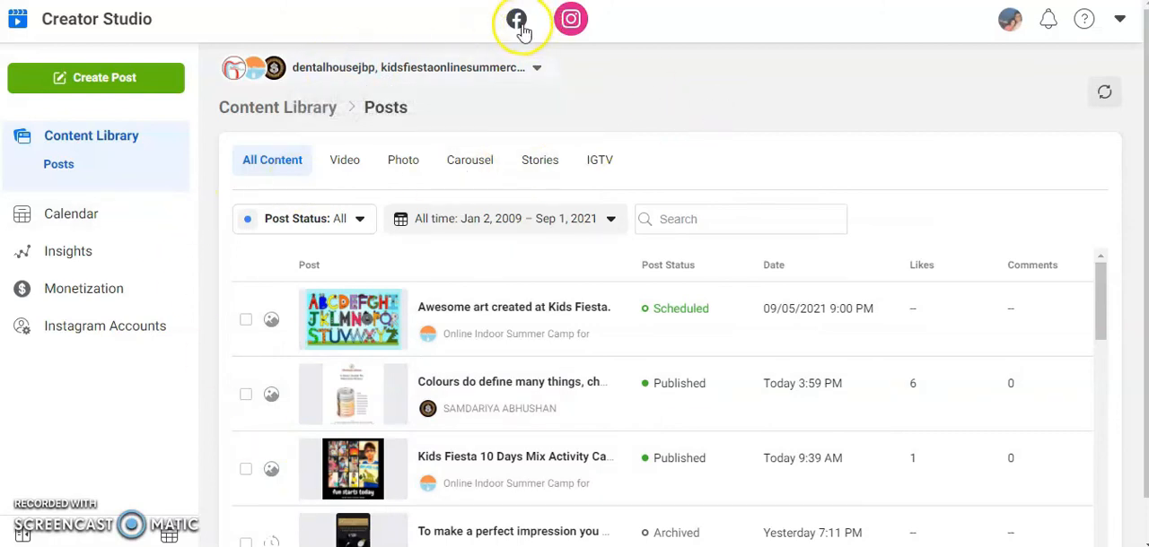
Examine the post types available for Instagram, switch to Facebook and examine its content creation options
click(166, 81)
click(71, 169)
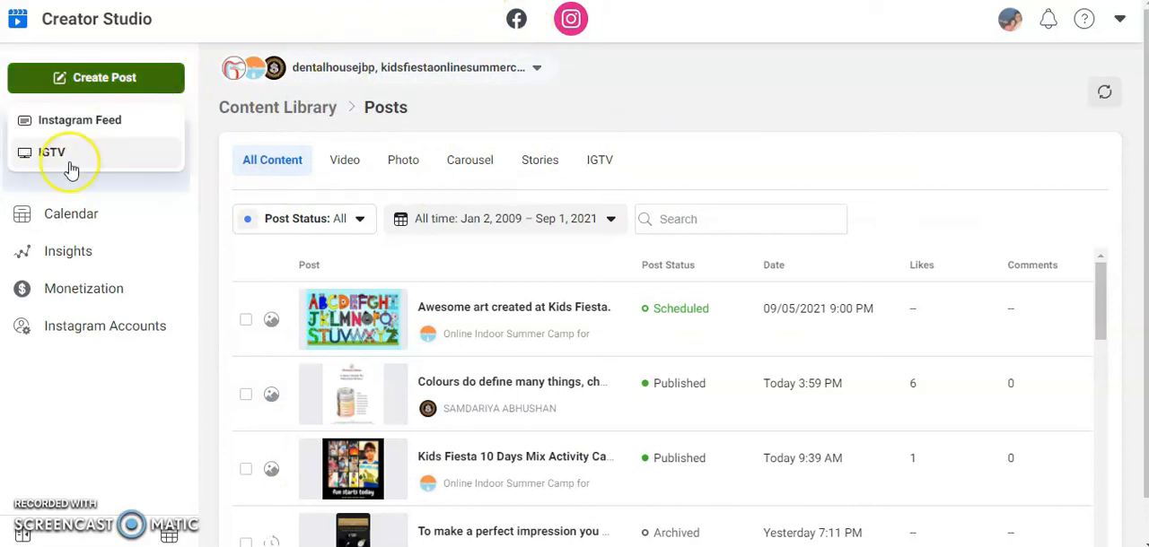
click(518, 24)
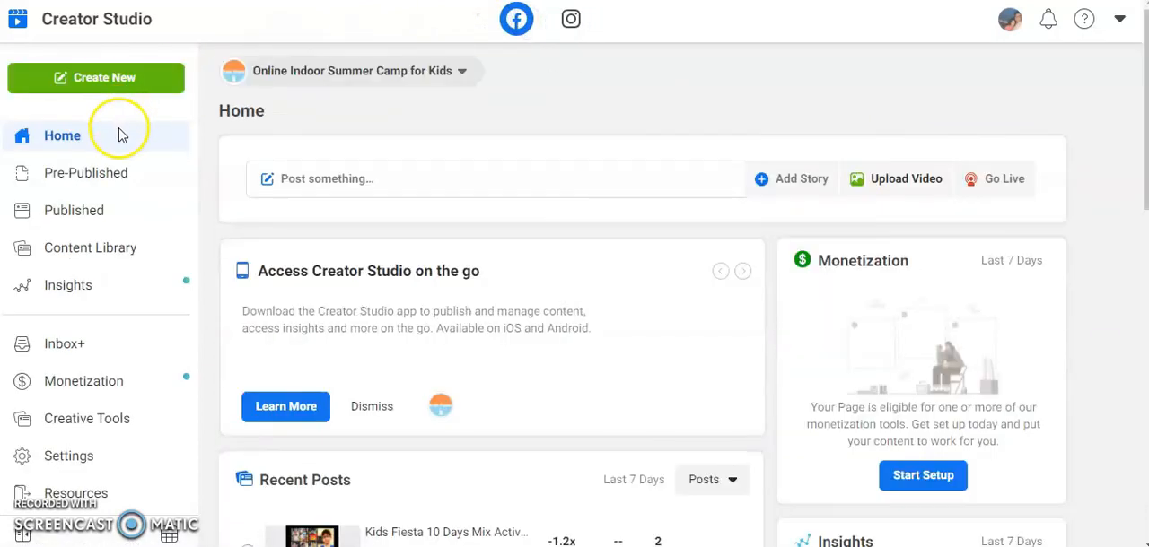
click(117, 75)
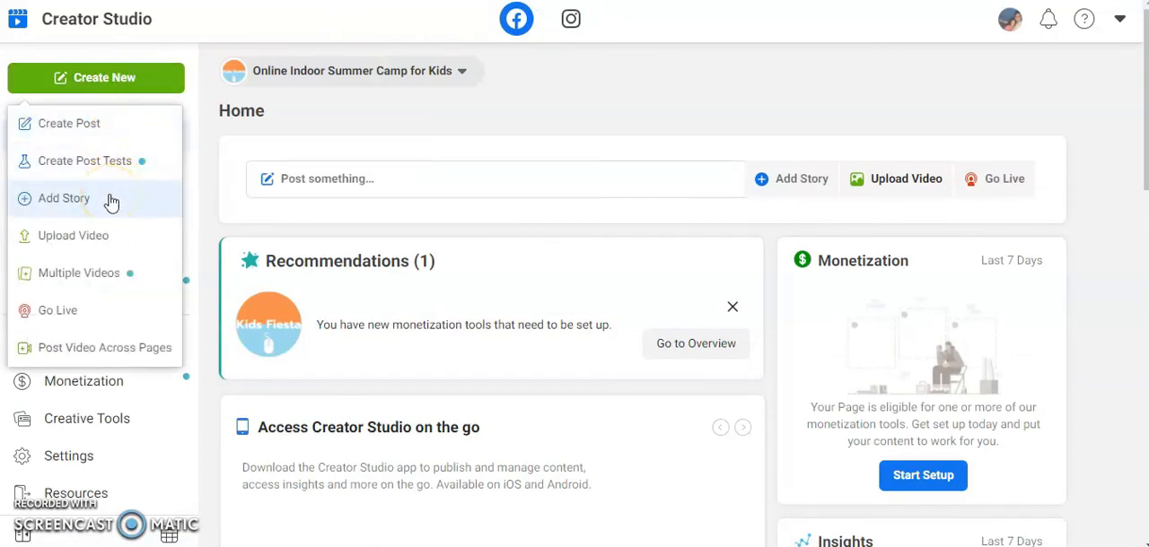
click(112, 237)
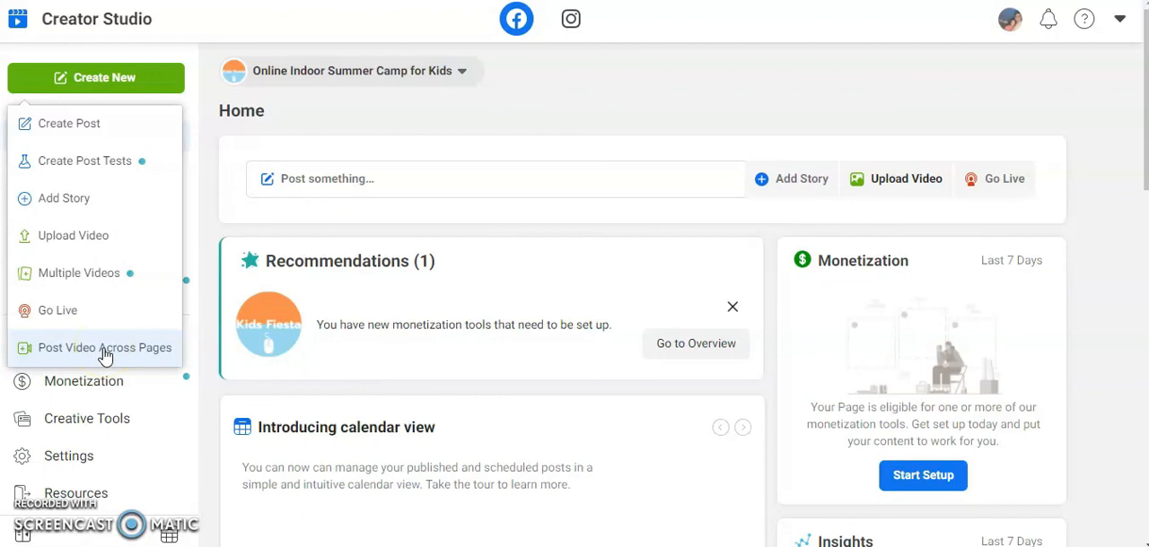
click(568, 82)
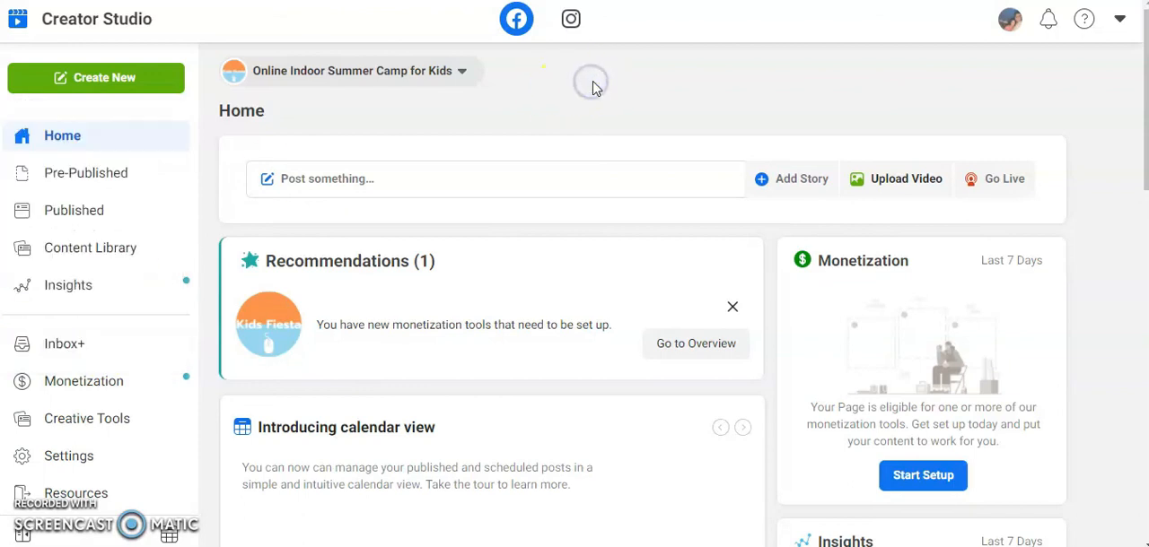